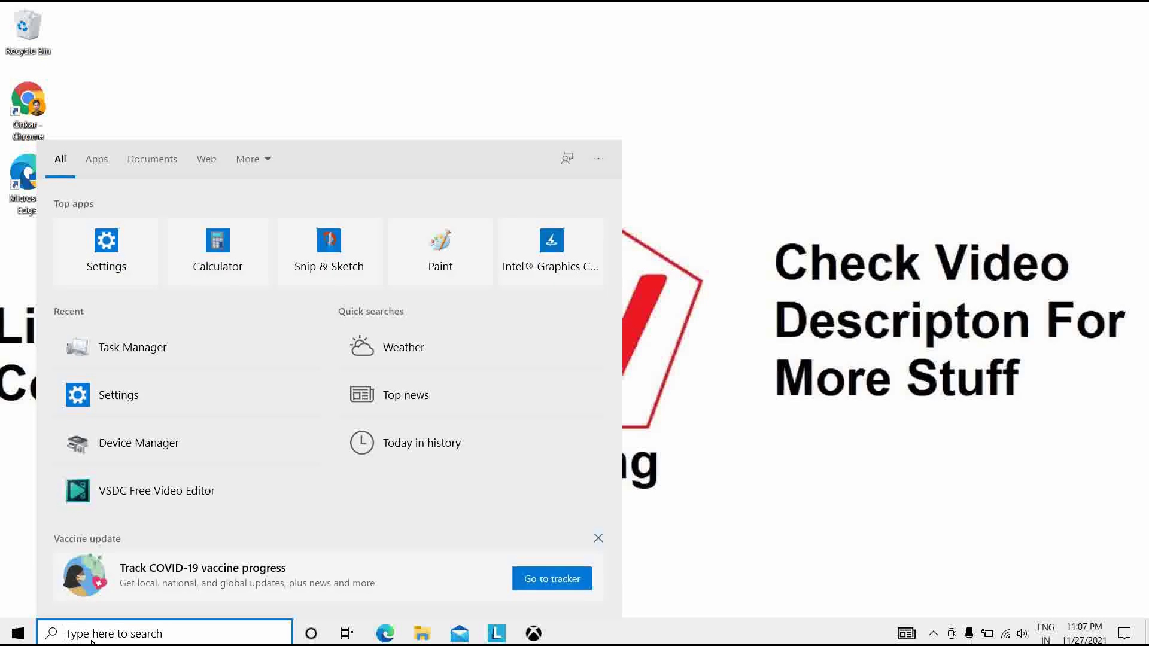
Open Device Manager and search automatically for an updated driver for the ACPI x64-based PC under Computer.
{"action": "type", "text": "ce"}
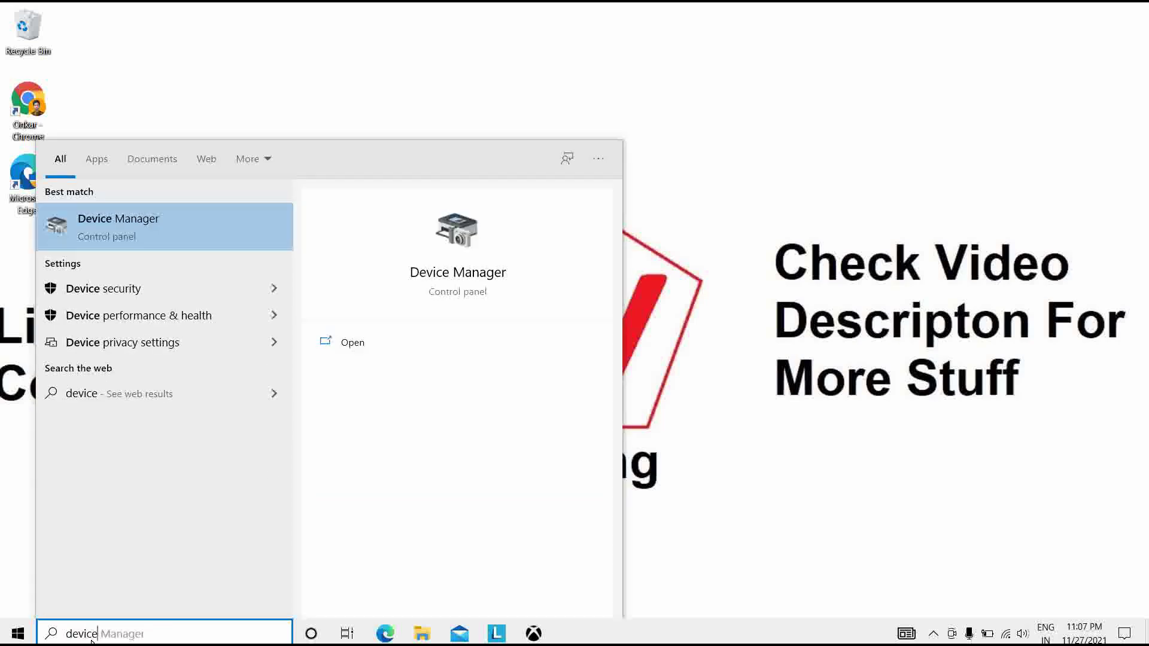
{"action": "left_click", "coordinate": [355, 348]}
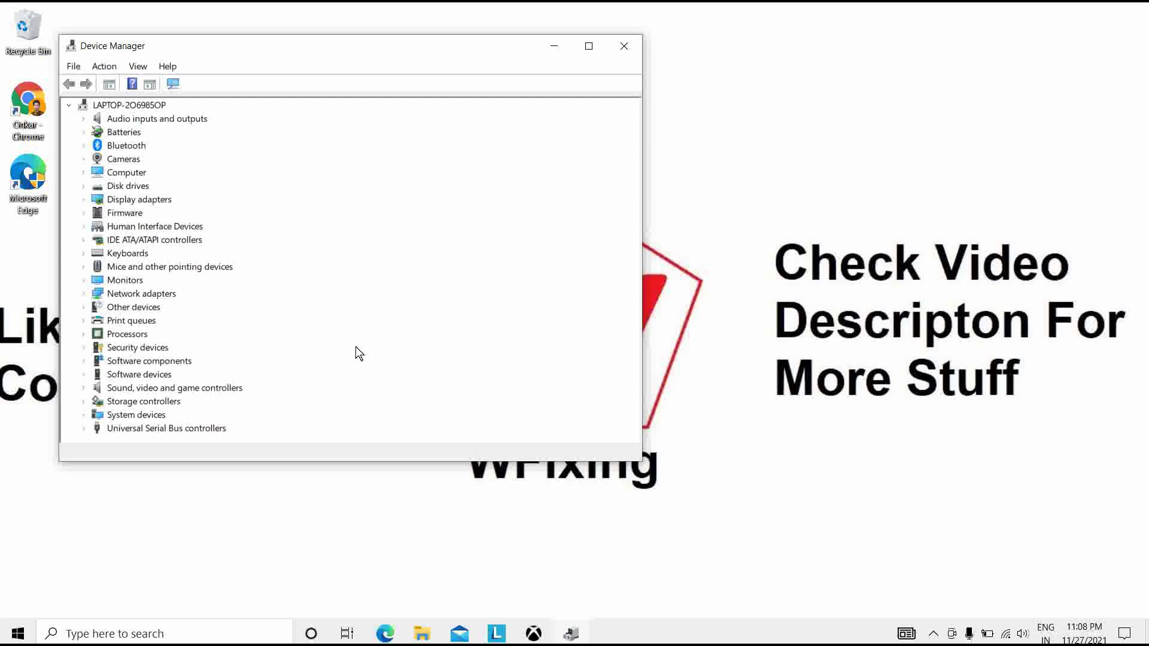
{"action": "left_click", "coordinate": [89, 173]}
{"action": "left_click", "coordinate": [137, 187]}
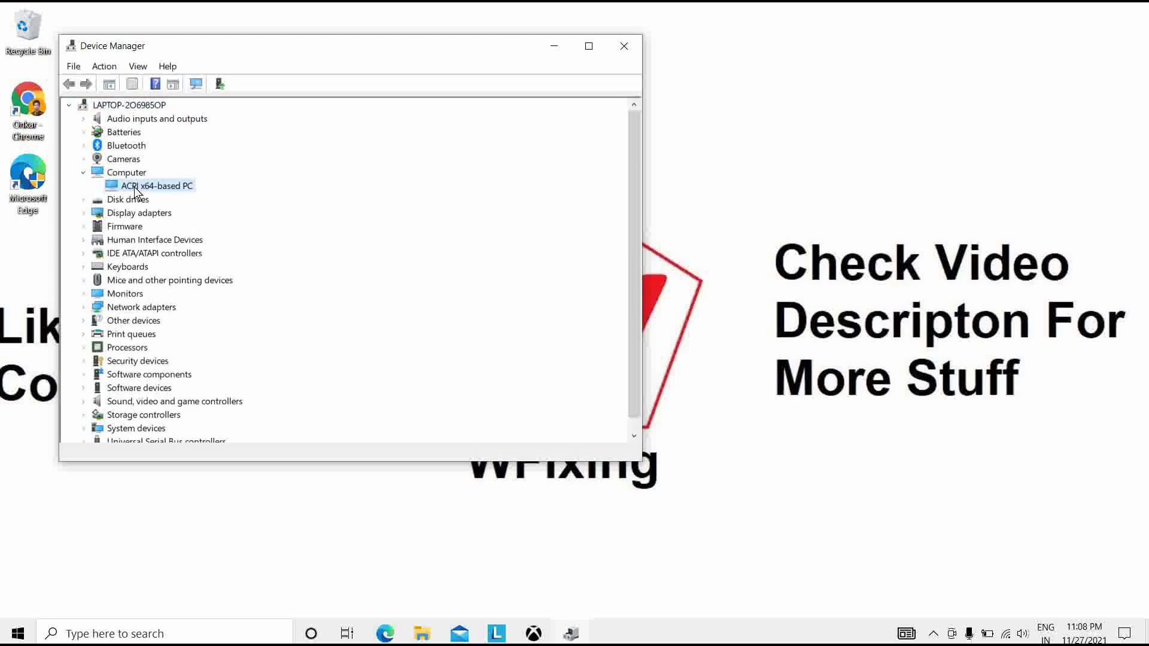
{"action": "right_click", "coordinate": [137, 192]}
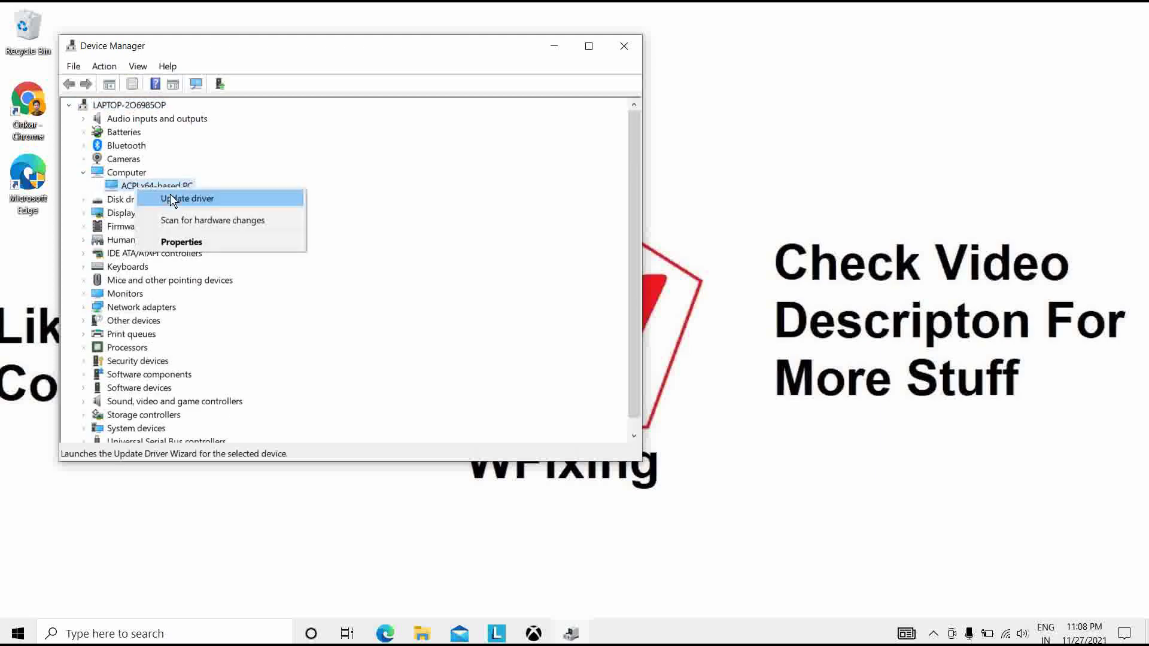
{"action": "left_click", "coordinate": [160, 199]}
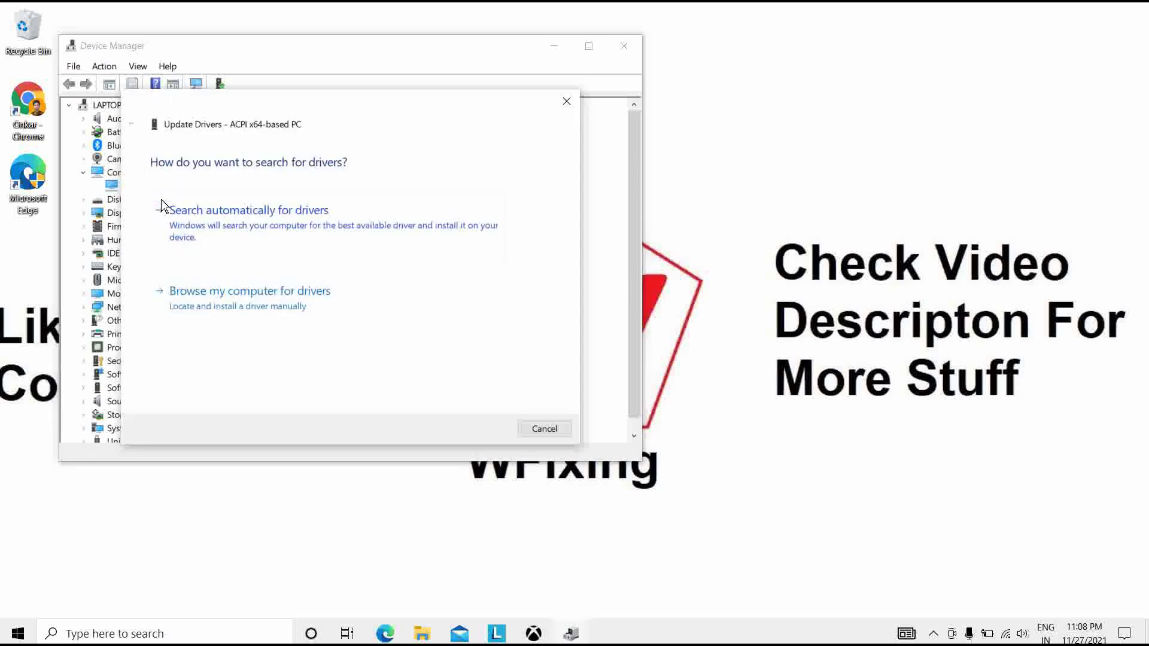
{"action": "left_click", "coordinate": [265, 225]}
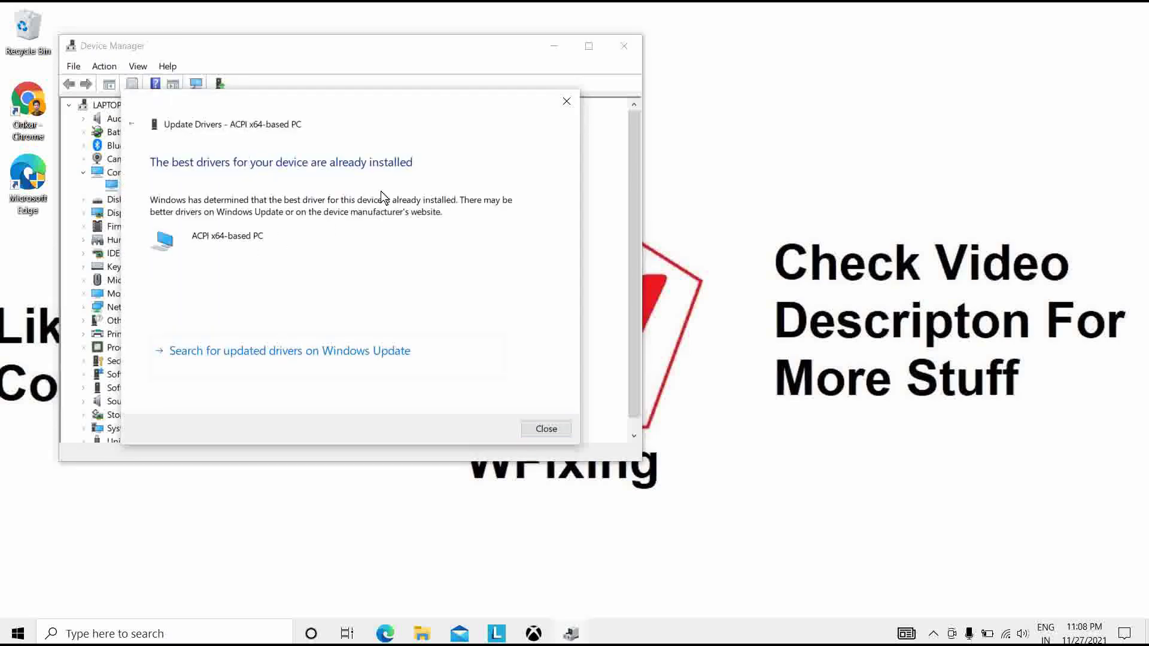
{"action": "left_click", "coordinate": [547, 429]}
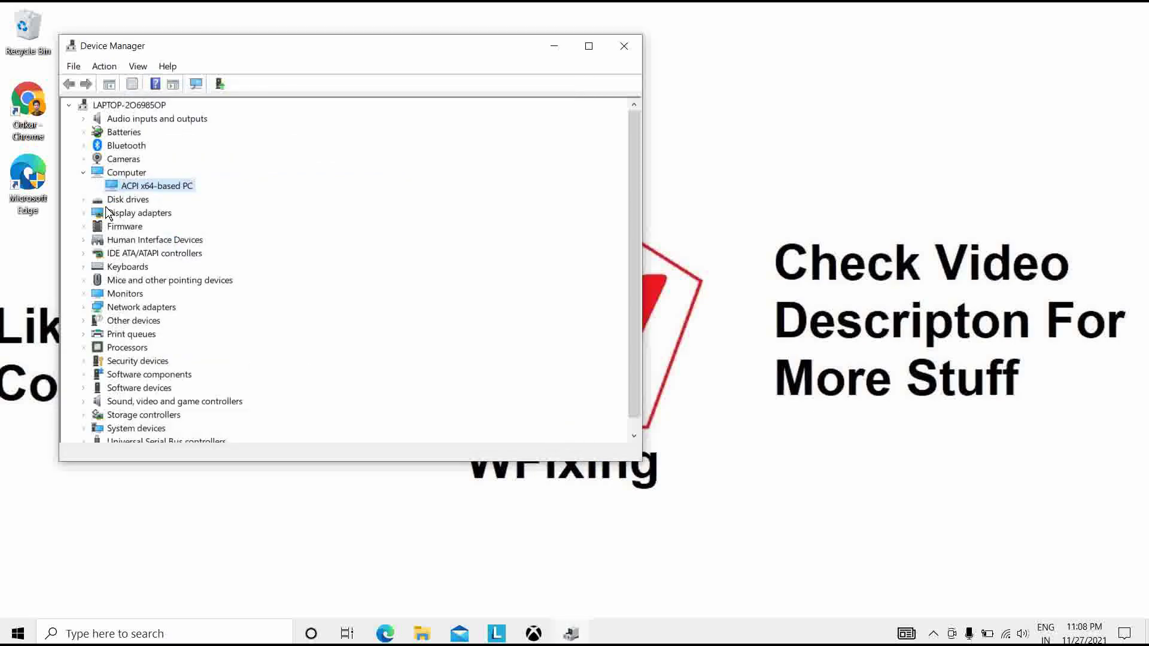
Search automatically for an updated driver for the RPFTJ256PDD2MWX disk drive and dismiss the update dialog.
{"action": "left_click", "coordinate": [85, 200]}
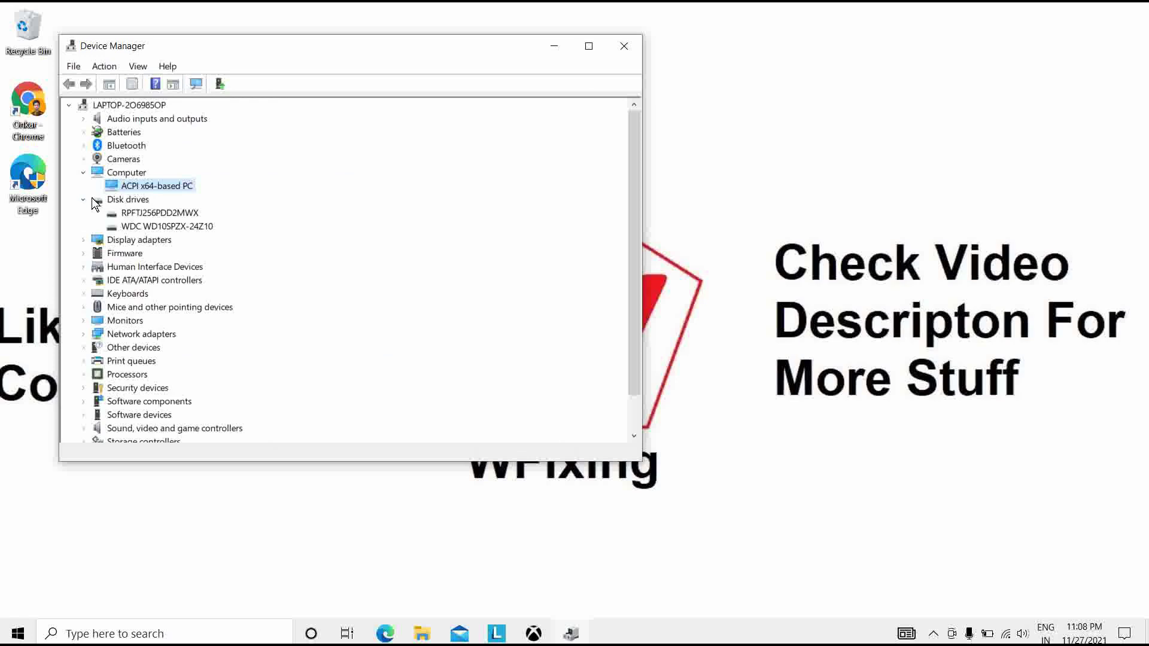
{"action": "left_click", "coordinate": [141, 216]}
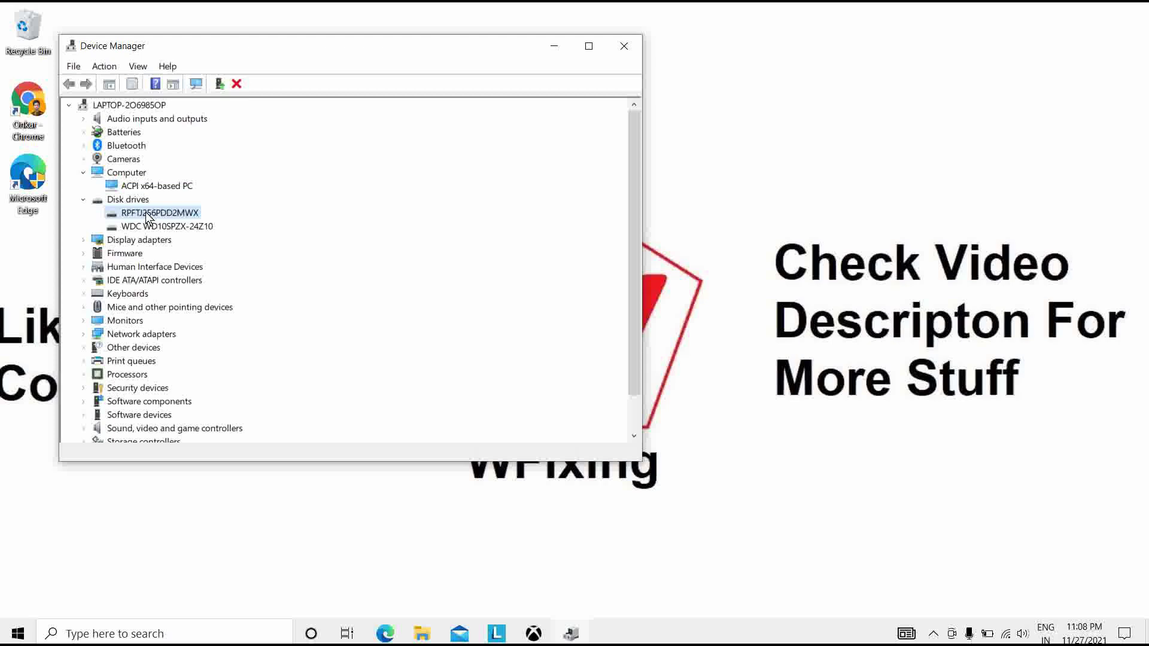
{"action": "right_click", "coordinate": [146, 213]}
{"action": "left_click", "coordinate": [181, 225]}
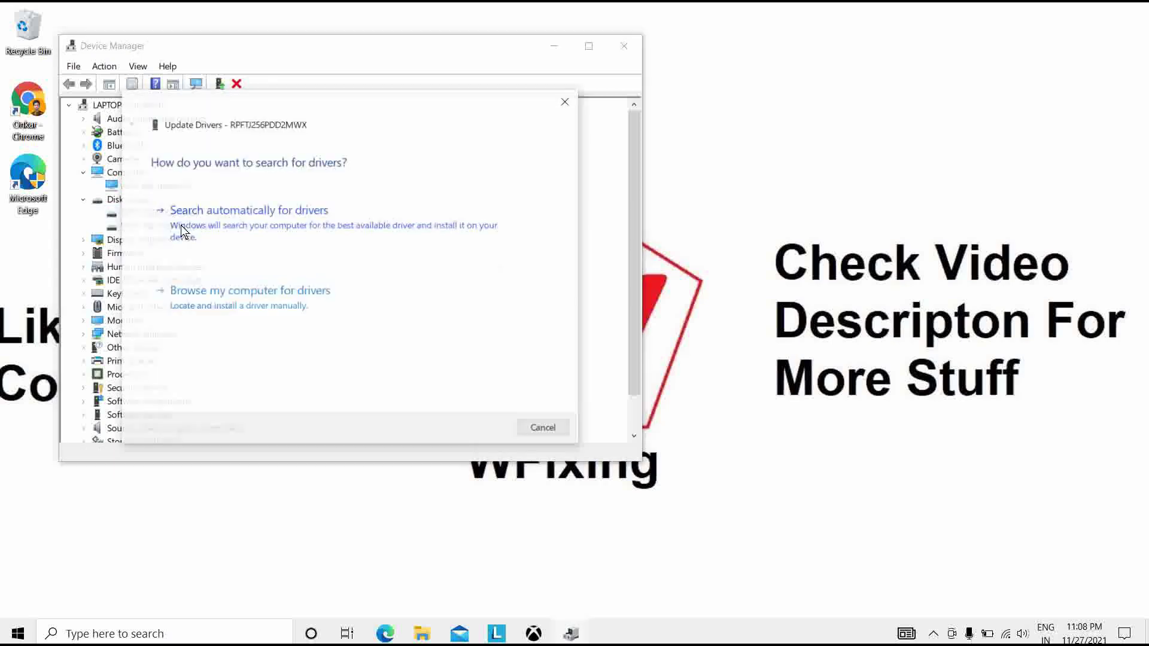
{"action": "left_click", "coordinate": [227, 223]}
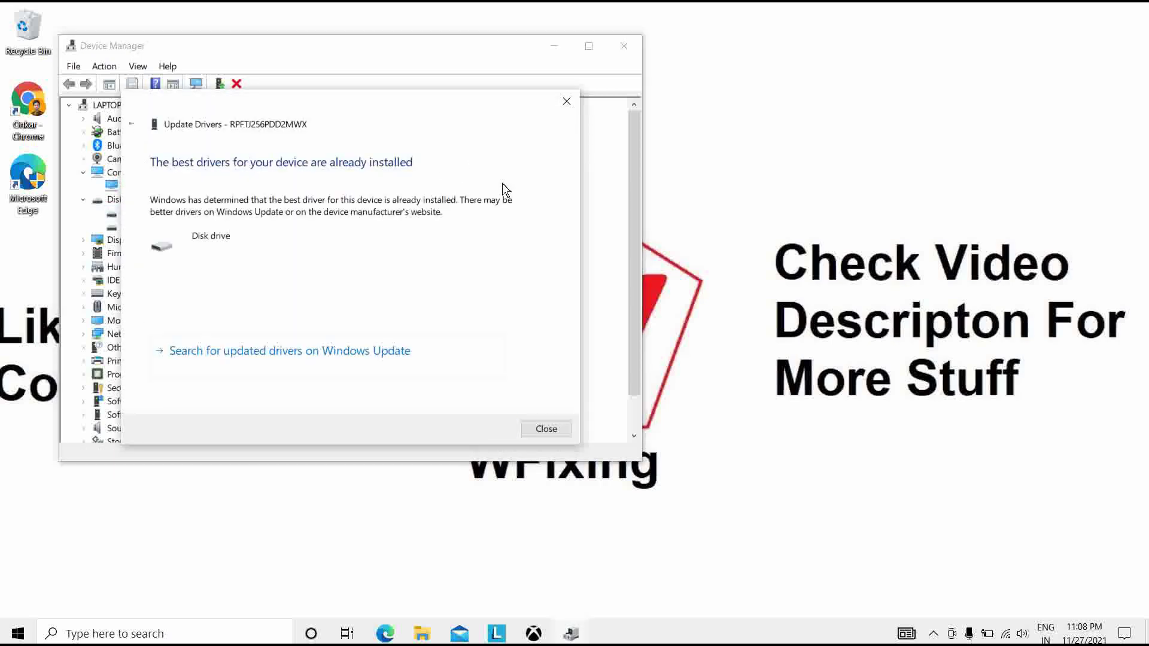
{"action": "left_click", "coordinate": [546, 430]}
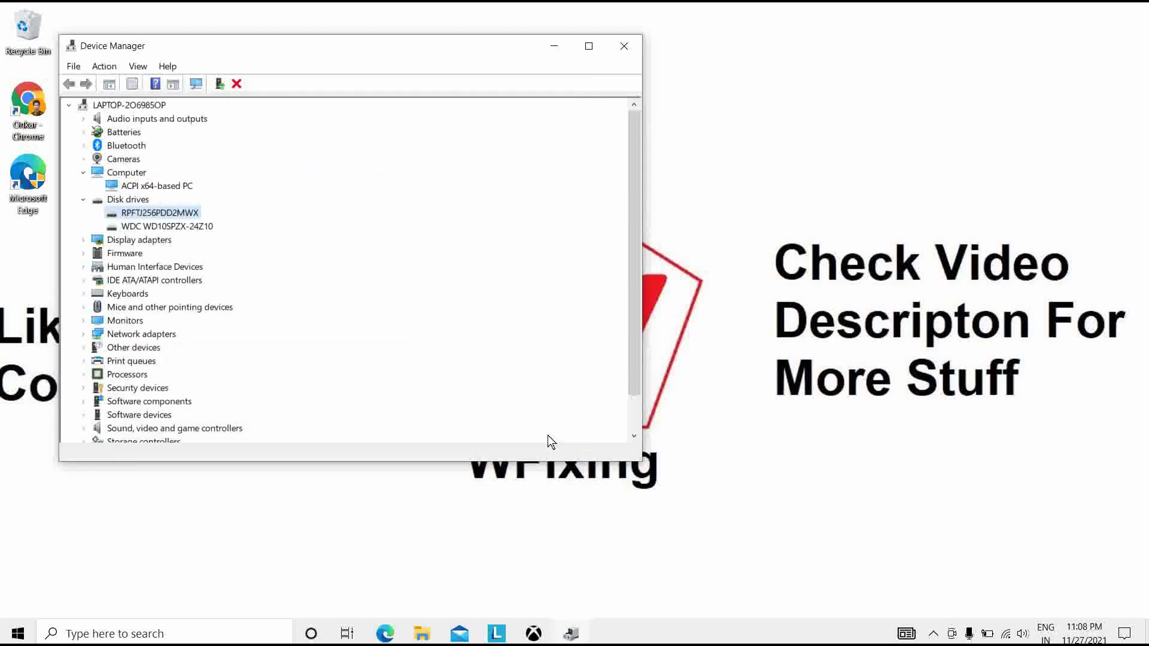
Search automatically for an updated driver for the Intel(R) UHD Graphics 630 display adapter, then close Device Manager.
{"action": "left_click", "coordinate": [84, 240]}
{"action": "left_click", "coordinate": [143, 257]}
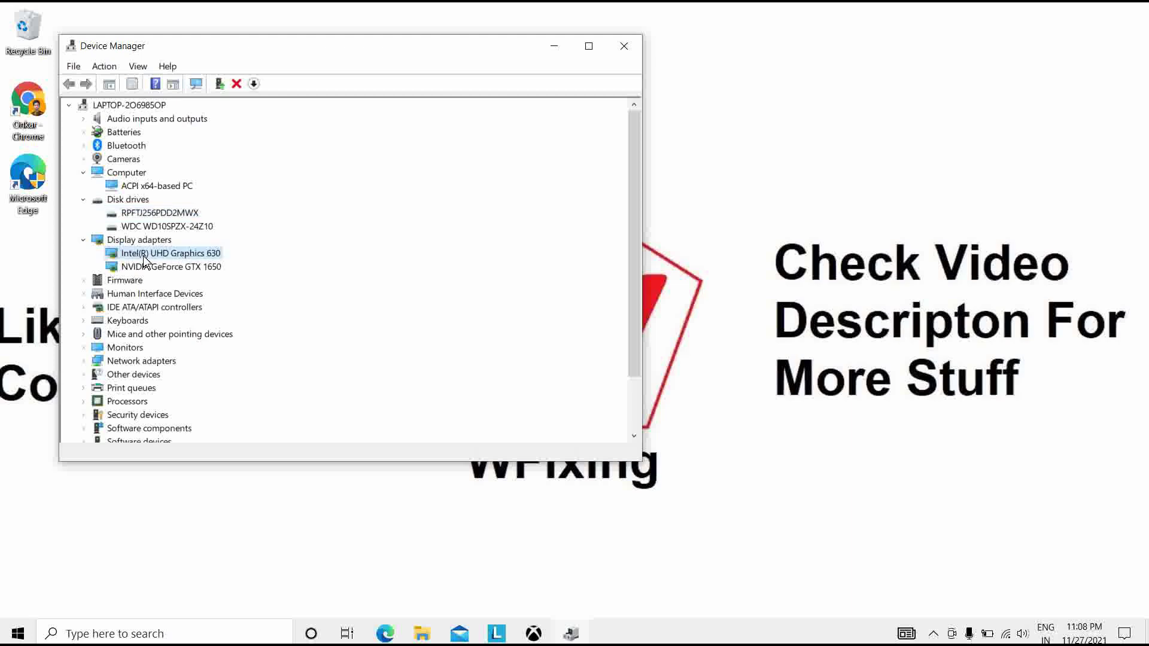
{"action": "left_click", "coordinate": [157, 243]}
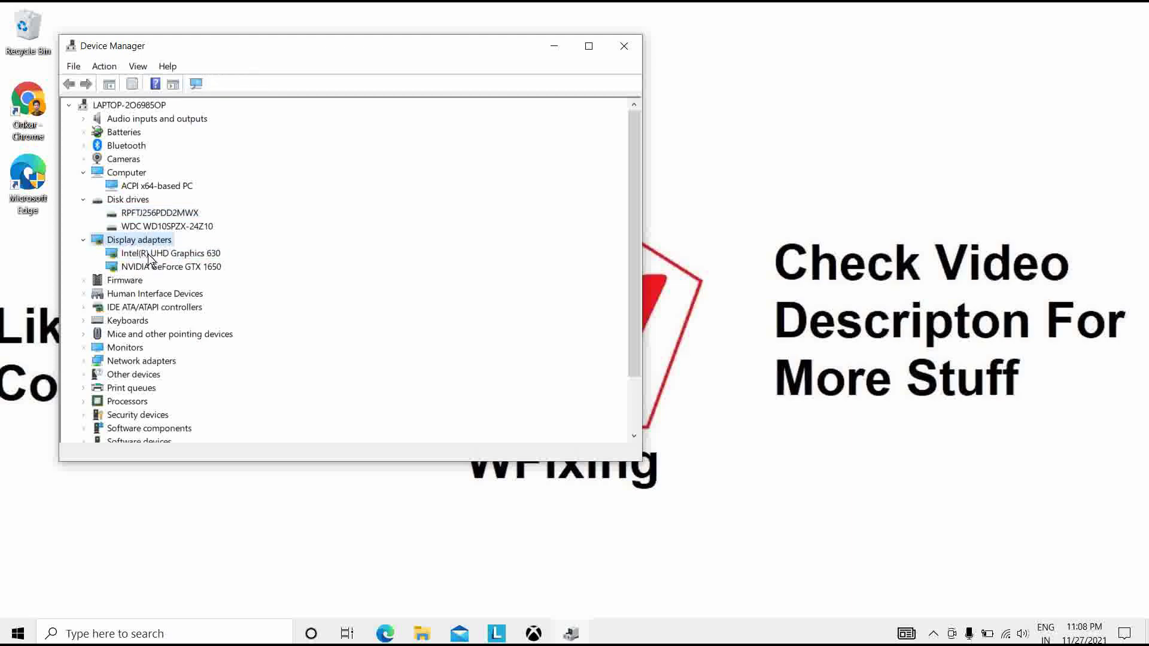
{"action": "right_click", "coordinate": [147, 252]}
{"action": "left_click", "coordinate": [168, 258]}
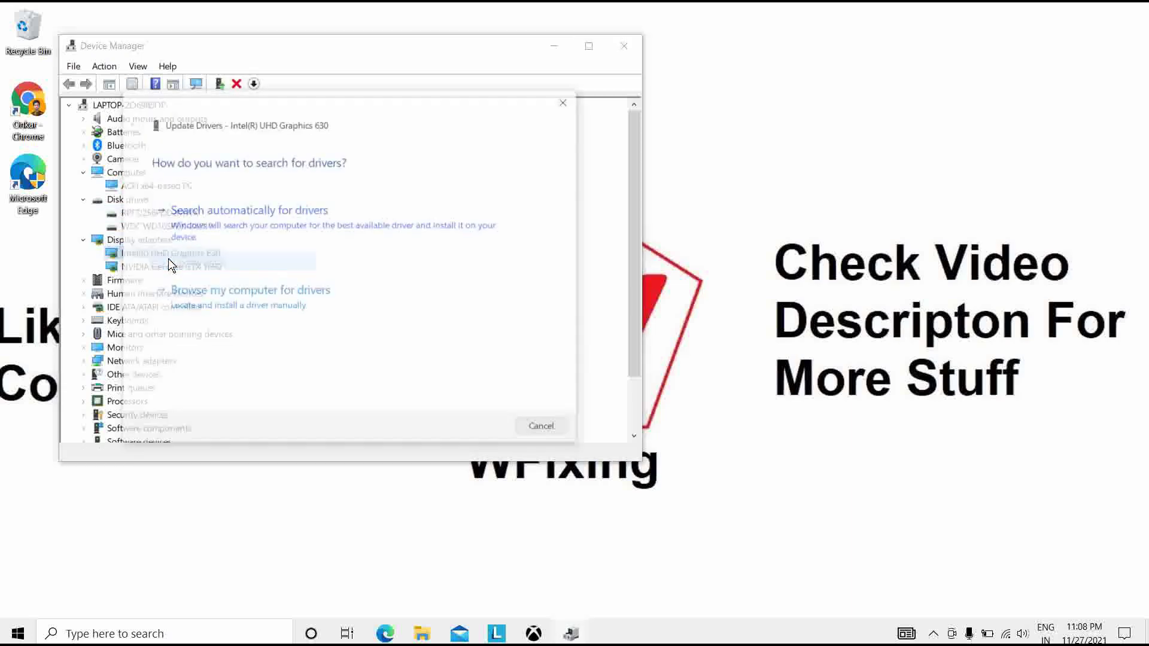
{"action": "left_click", "coordinate": [242, 245]}
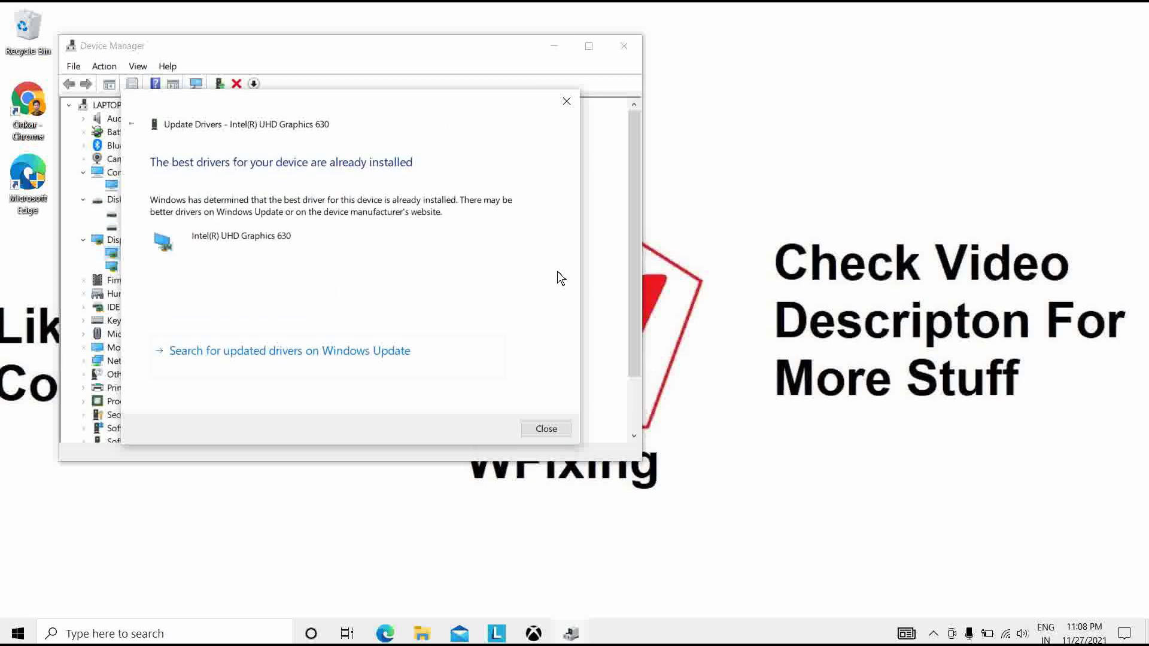
{"action": "left_click", "coordinate": [547, 432]}
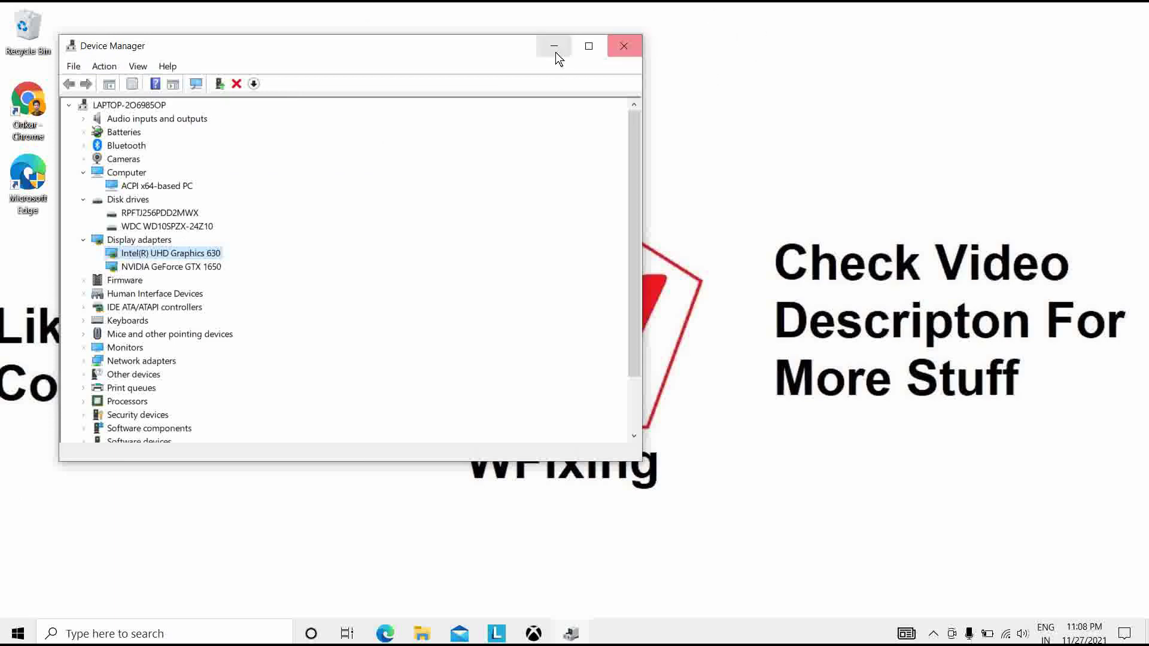
{"action": "left_click", "coordinate": [613, 51]}
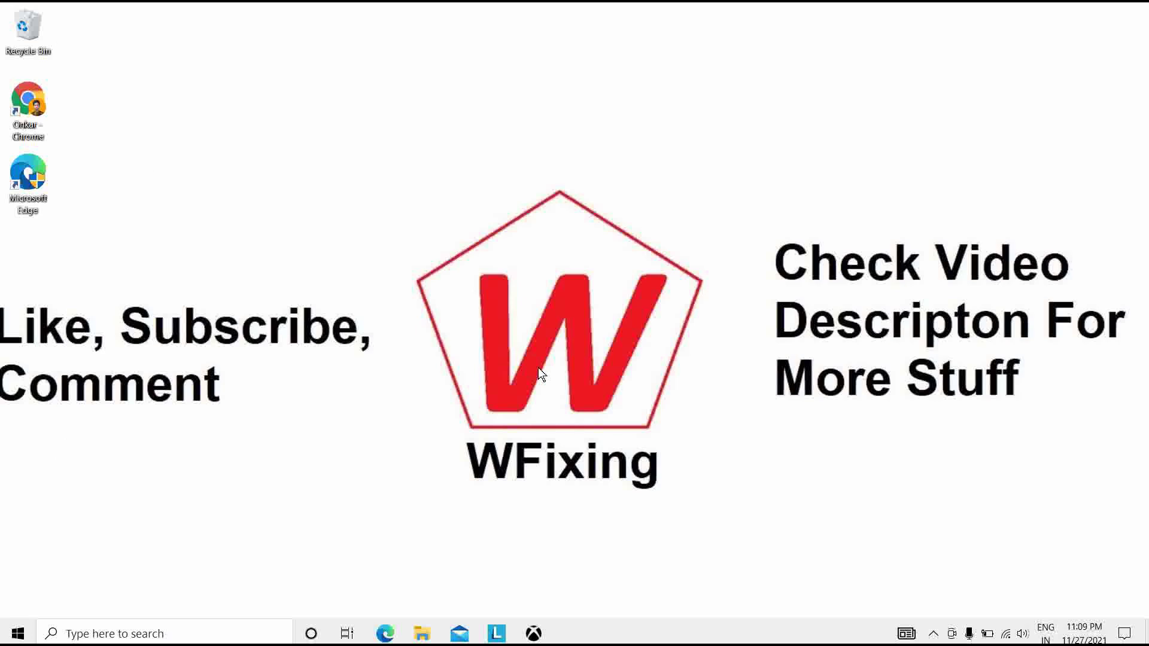
Run a quick scan from the Virus & threat protection settings and close Windows Security.
{"action": "left_click", "coordinate": [225, 640]}
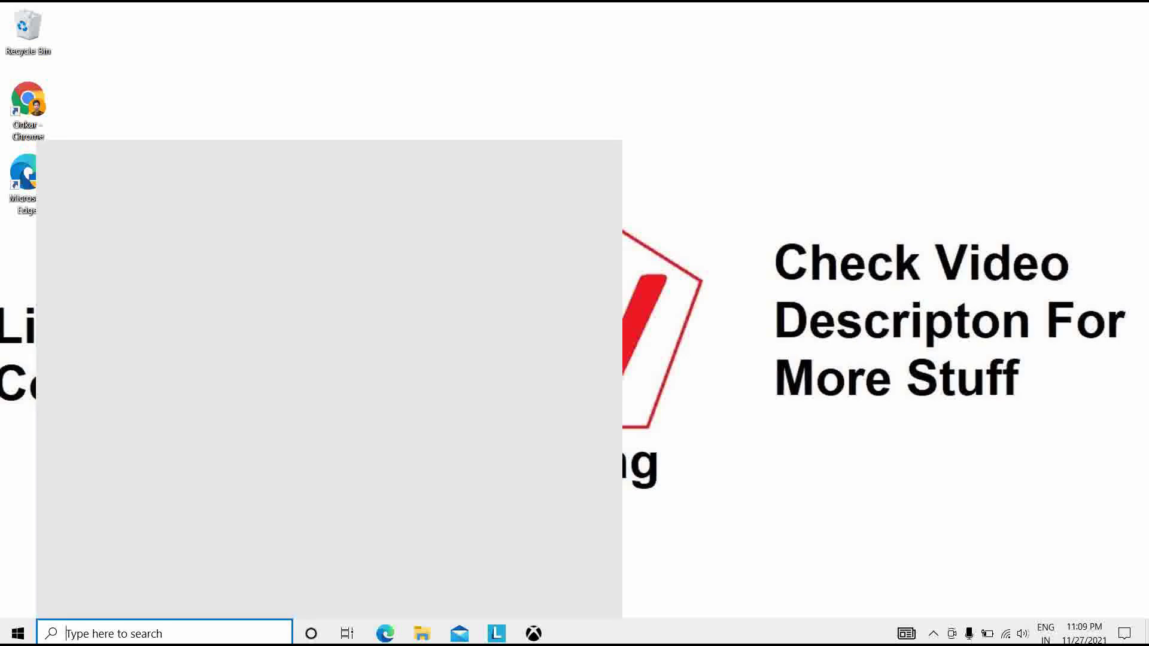
{"action": "type", "text": "ant"}
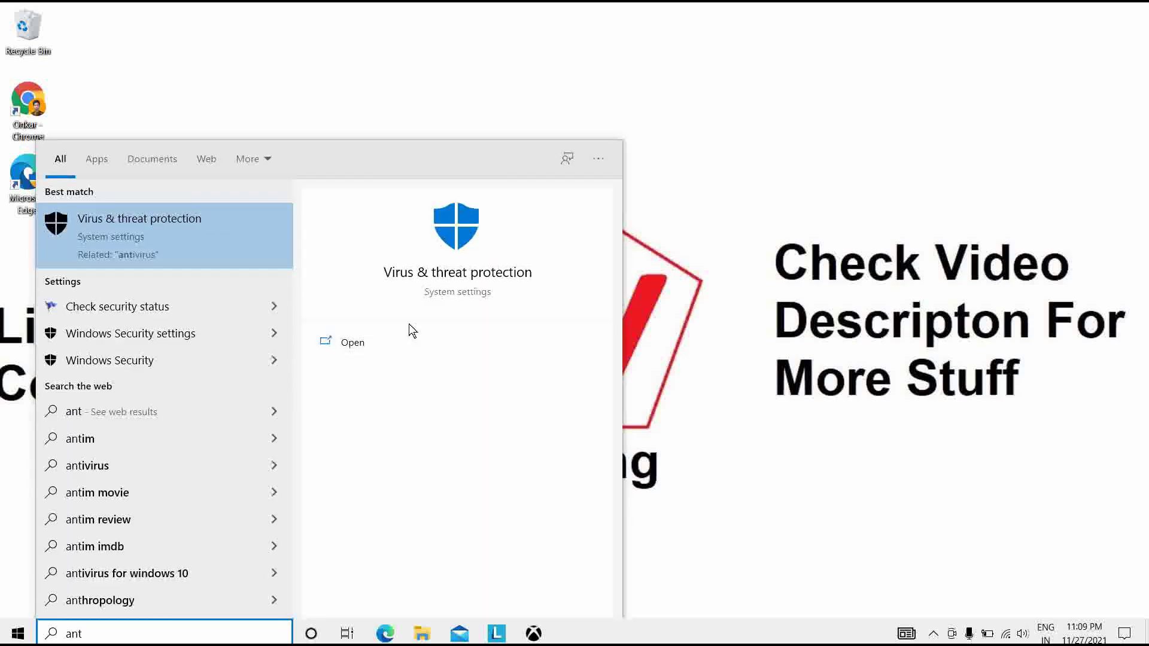
{"action": "left_click", "coordinate": [372, 346]}
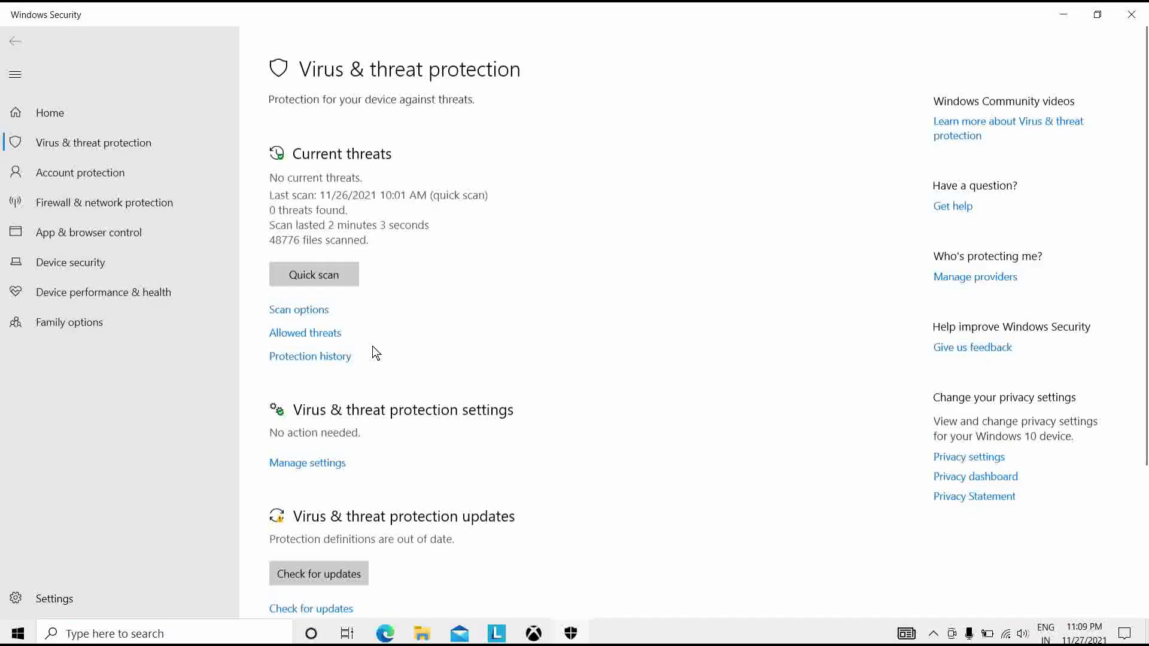
{"action": "left_click", "coordinate": [320, 267]}
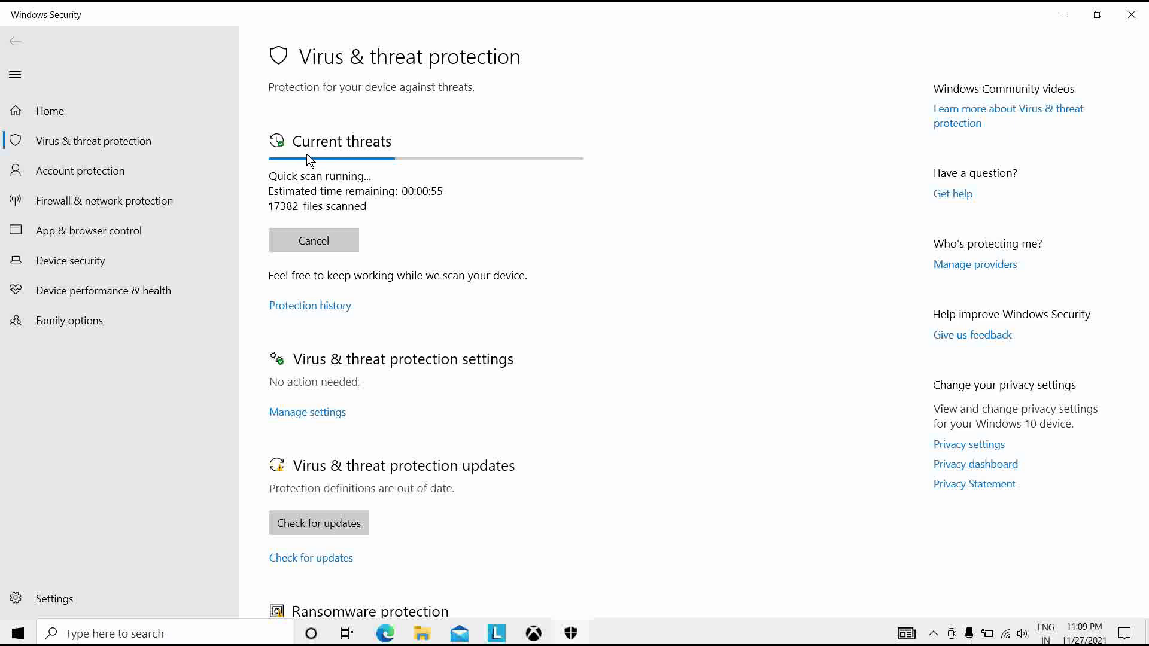
{"action": "left_click", "coordinate": [1132, 17]}
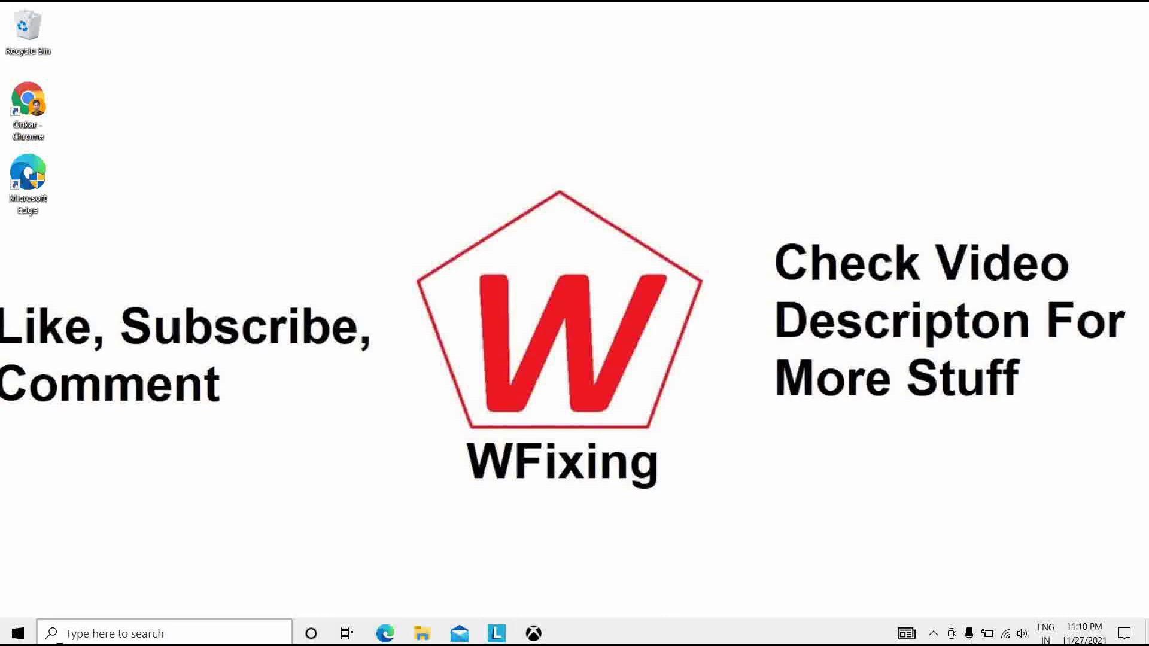
Search Windows for the power options and open the Edit power plan settings.
{"action": "left_click", "coordinate": [95, 634]}
{"action": "type", "text": "power"}
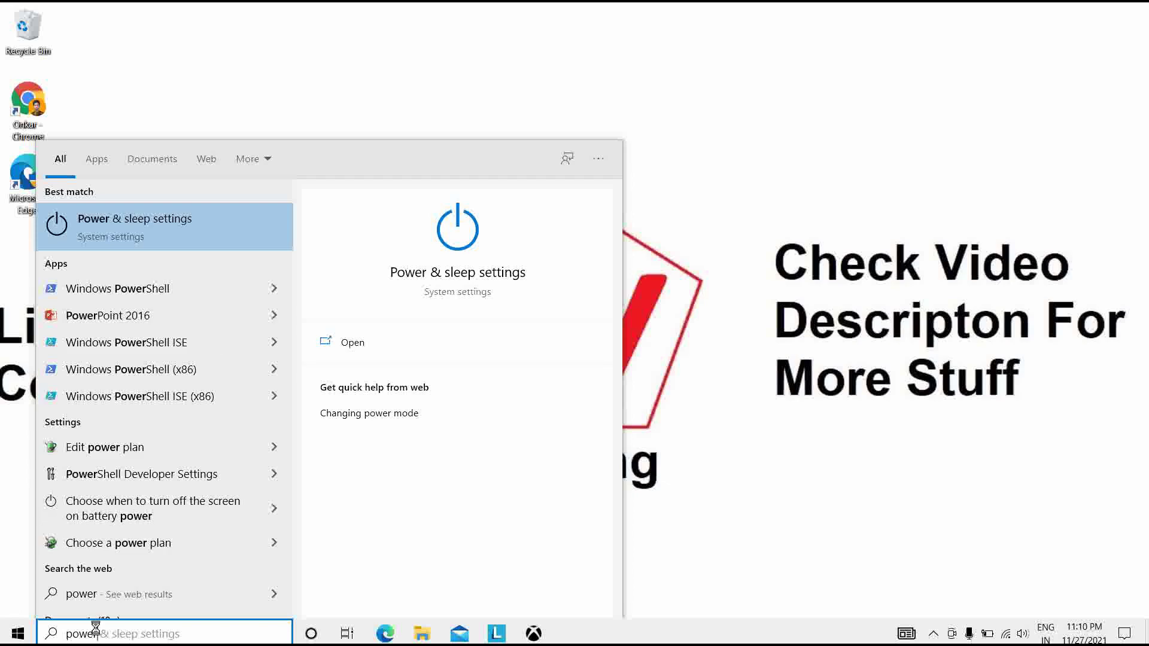
{"action": "type", "text": " optio"}
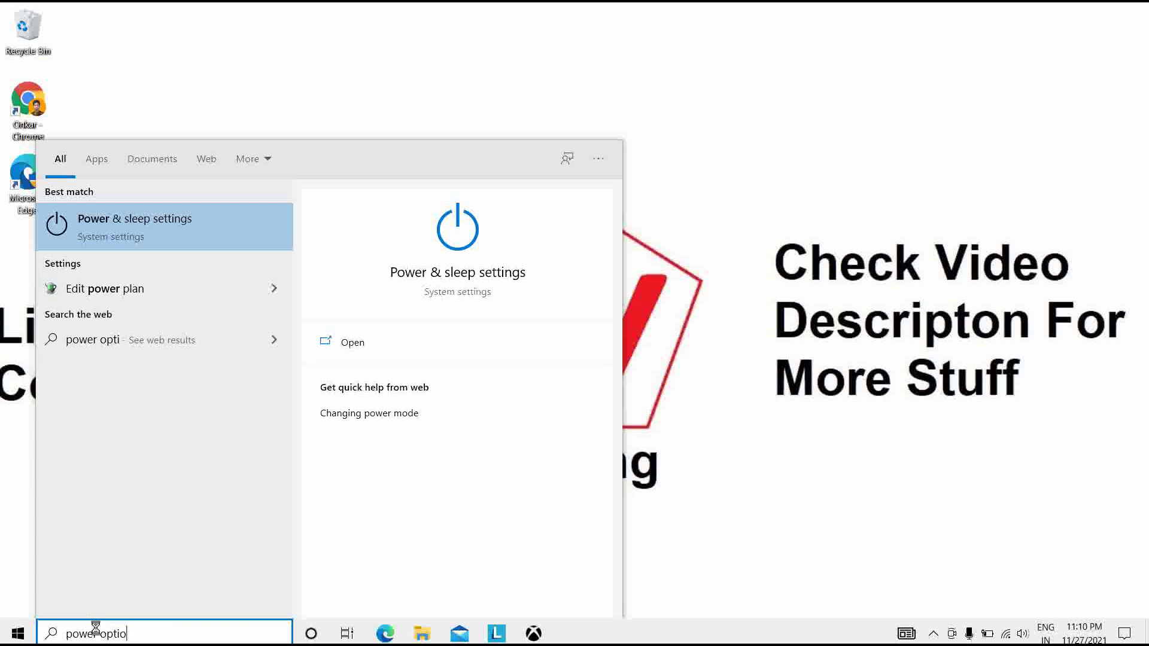
{"action": "type", "text": "ns"}
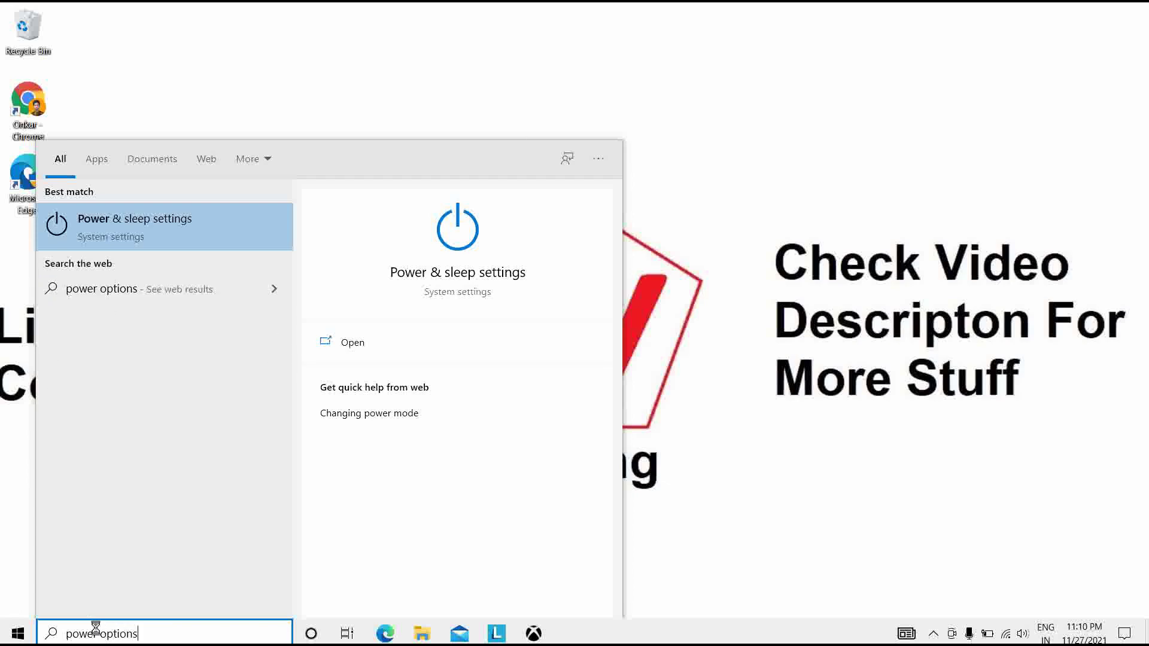
{"action": "key", "text": "BackSpace"}
{"action": "key", "text": "BackSpace"}
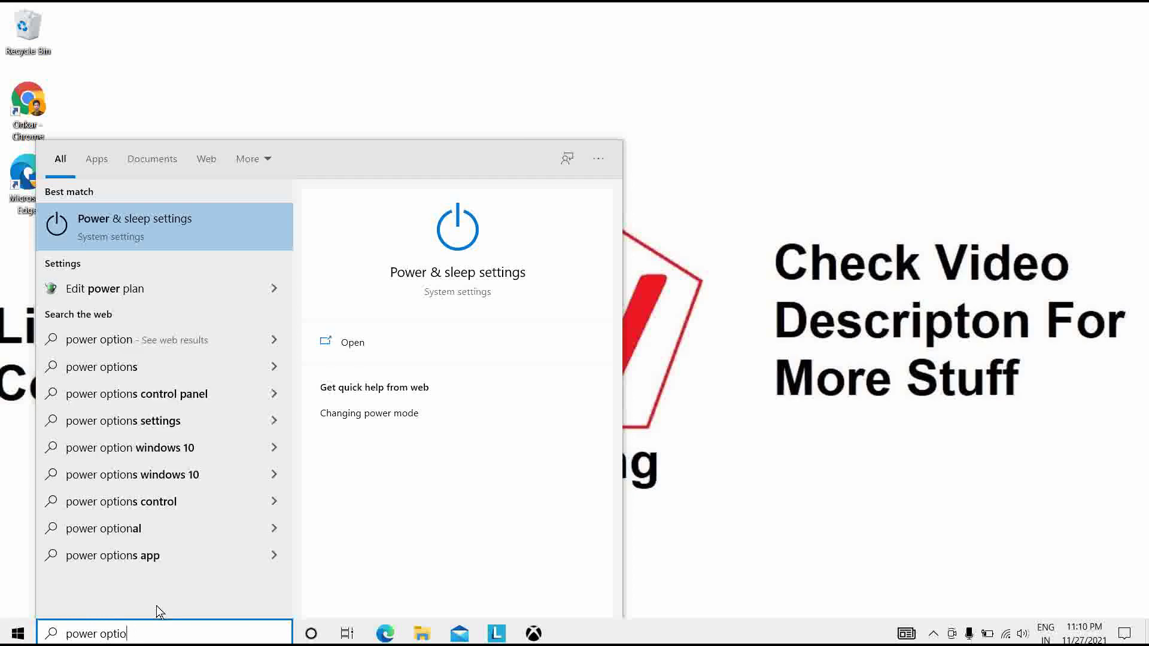
{"action": "left_click", "coordinate": [190, 292]}
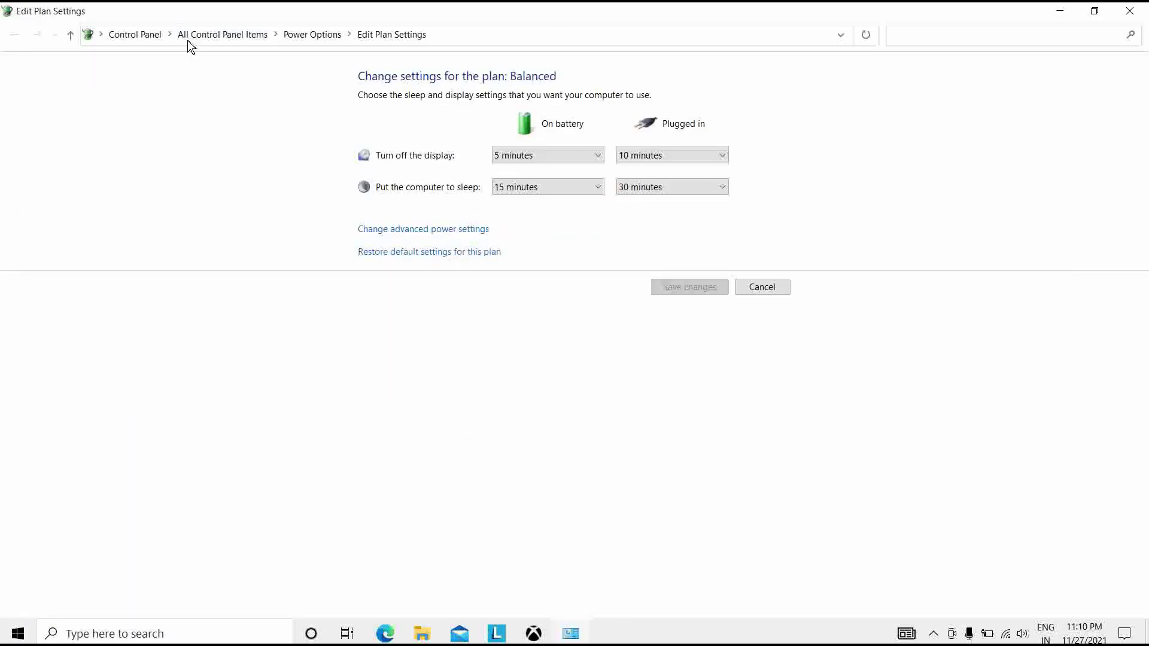
Review the available power plan, the power button settings and the Balanced plan's settings in Power Options, then close the window.
{"action": "left_click", "coordinate": [322, 40]}
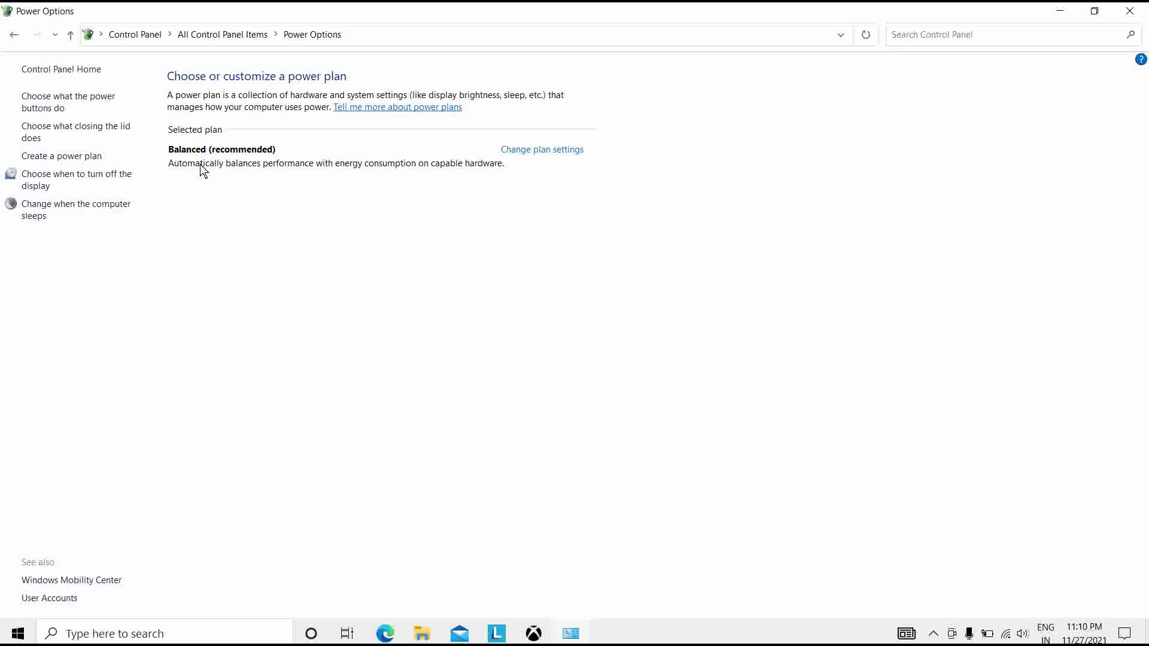
{"action": "left_click", "coordinate": [72, 100]}
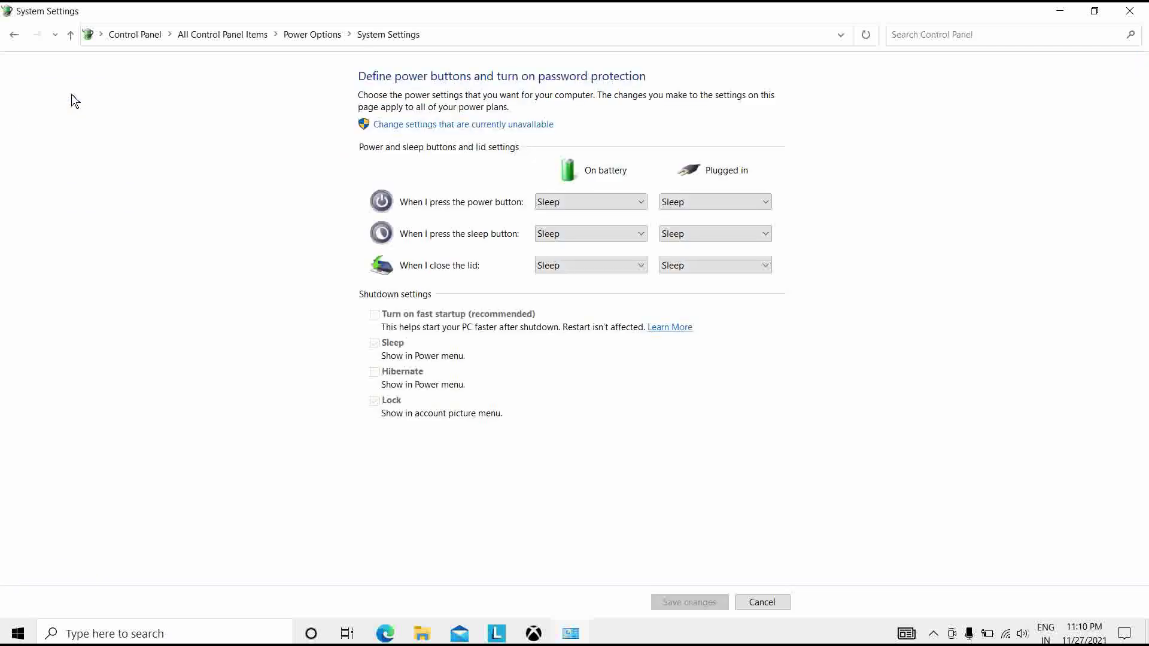
{"action": "left_click", "coordinate": [325, 37]}
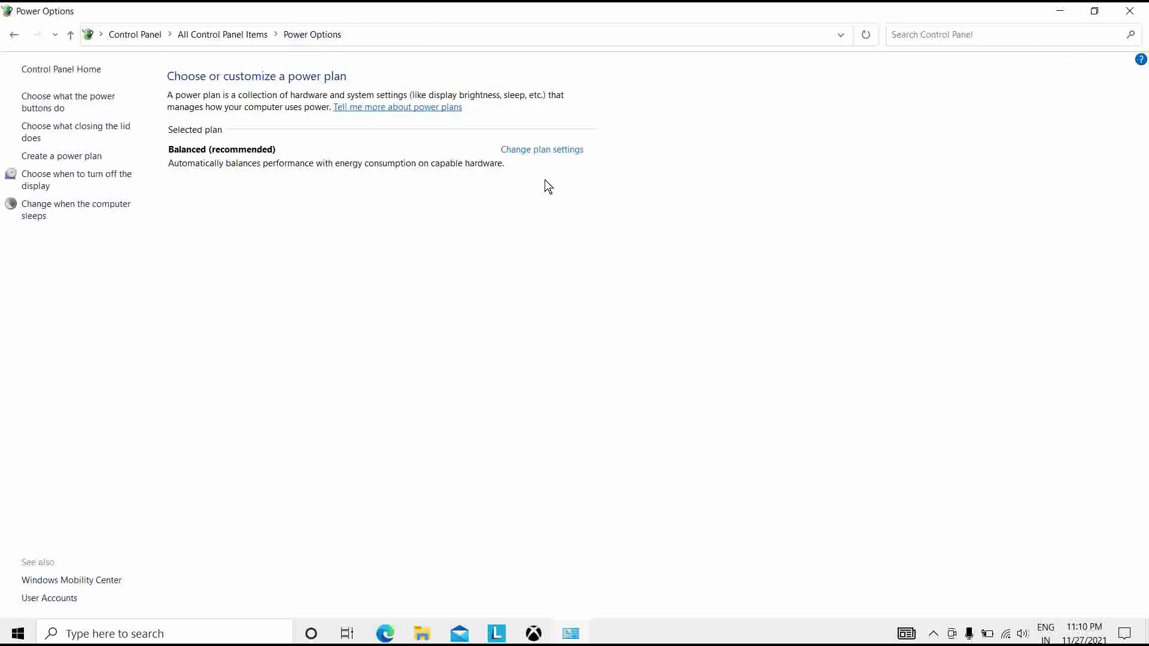
{"action": "left_click", "coordinate": [548, 150]}
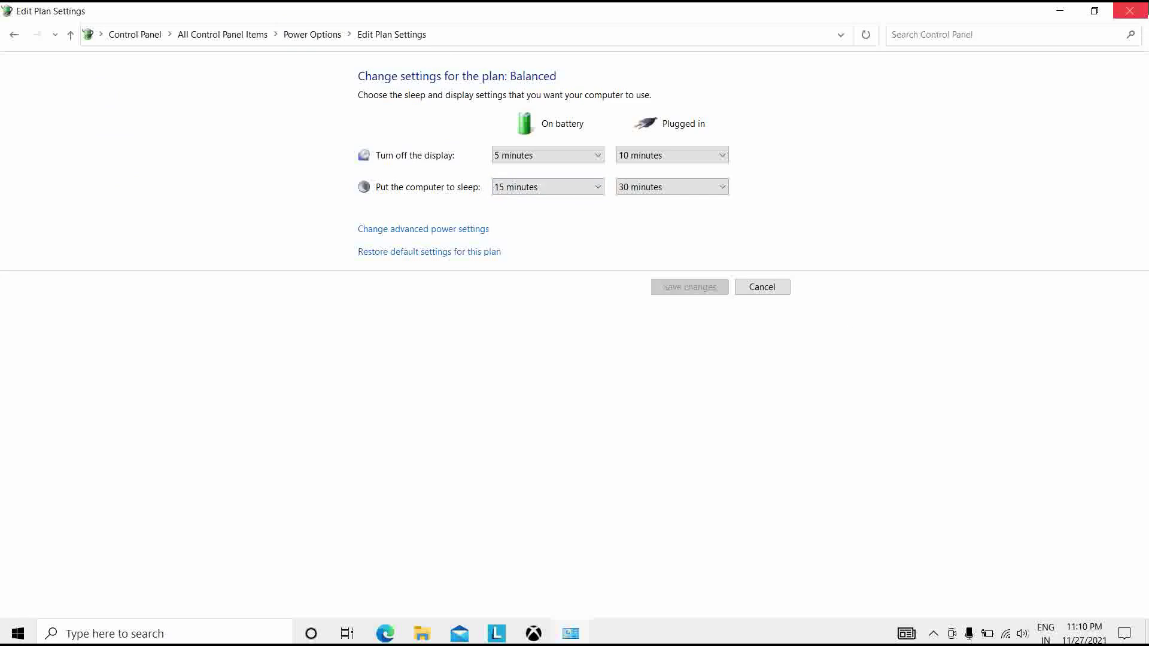
{"action": "left_click", "coordinate": [1130, 11]}
Search Windows for "power" and reopen the Edit power plan settings.
{"action": "left_click", "coordinate": [200, 639]}
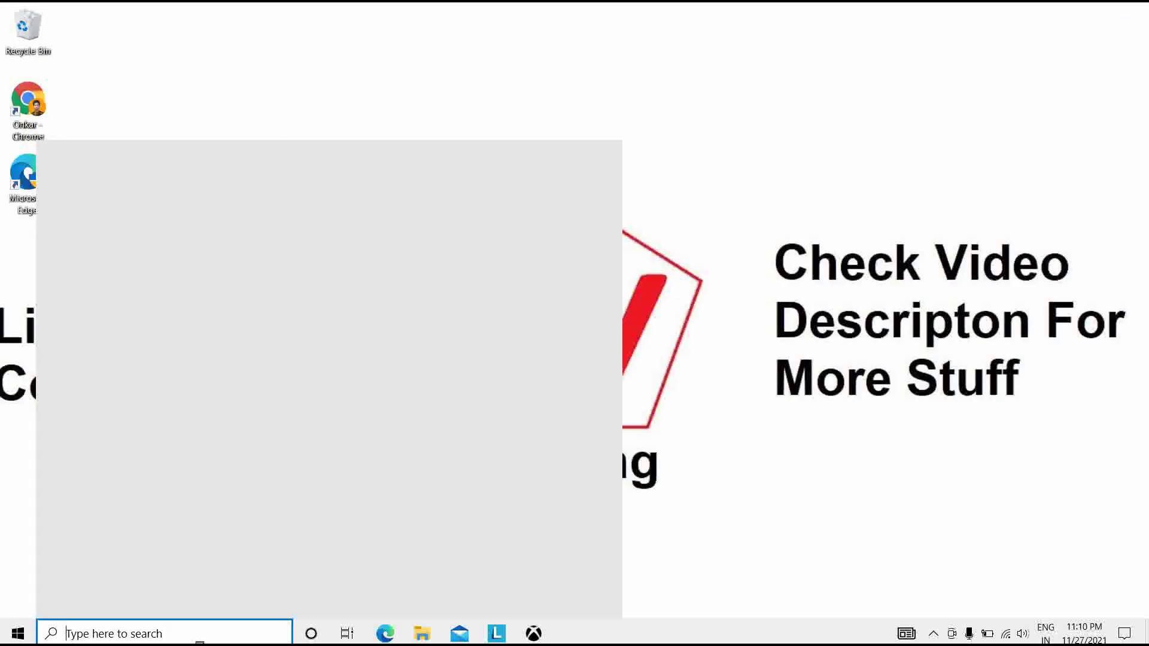
{"action": "type", "text": "power"}
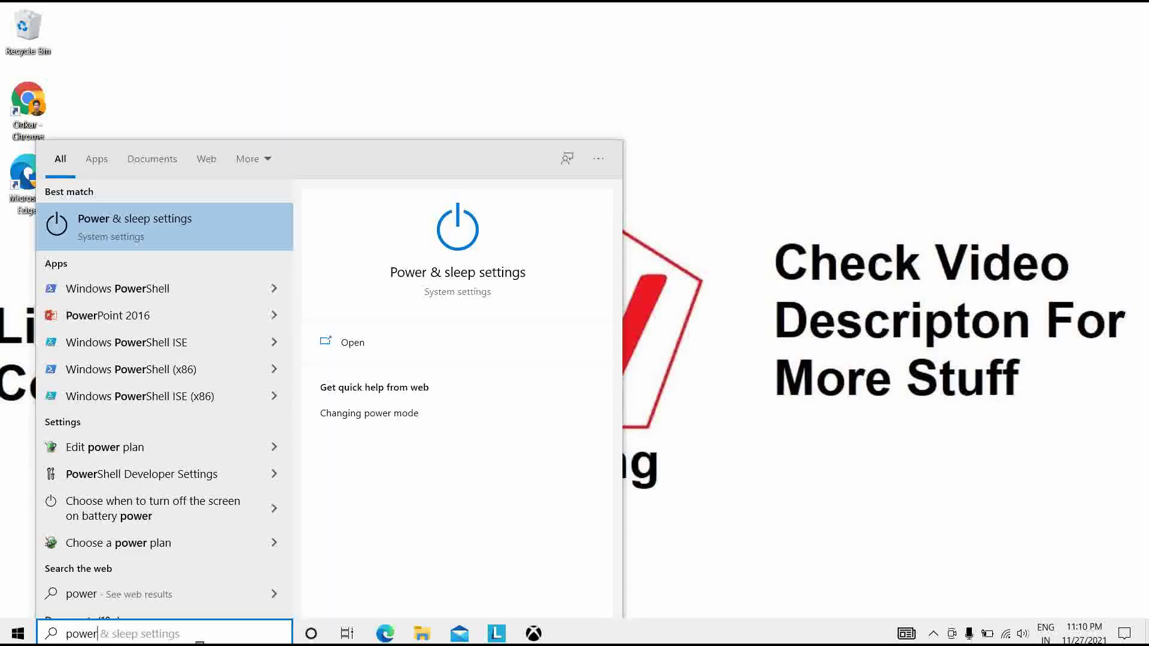
{"action": "left_click", "coordinate": [176, 447]}
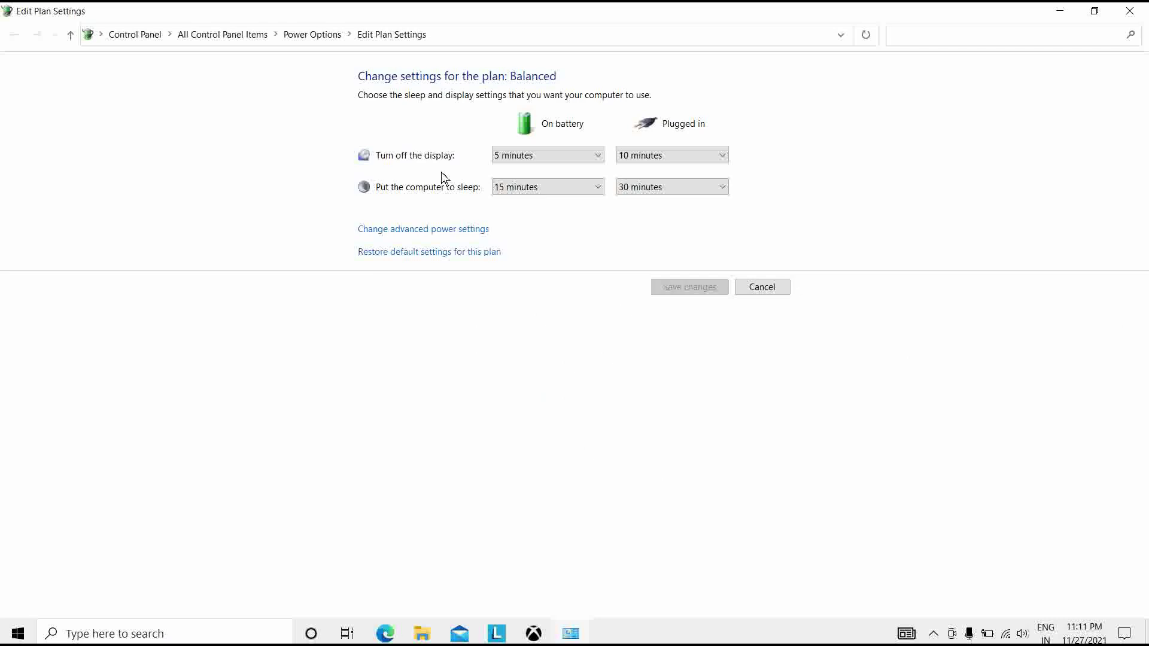
Review the available power plan in Power Options and reopen the Balanced plan's settings.
{"action": "left_click", "coordinate": [310, 35]}
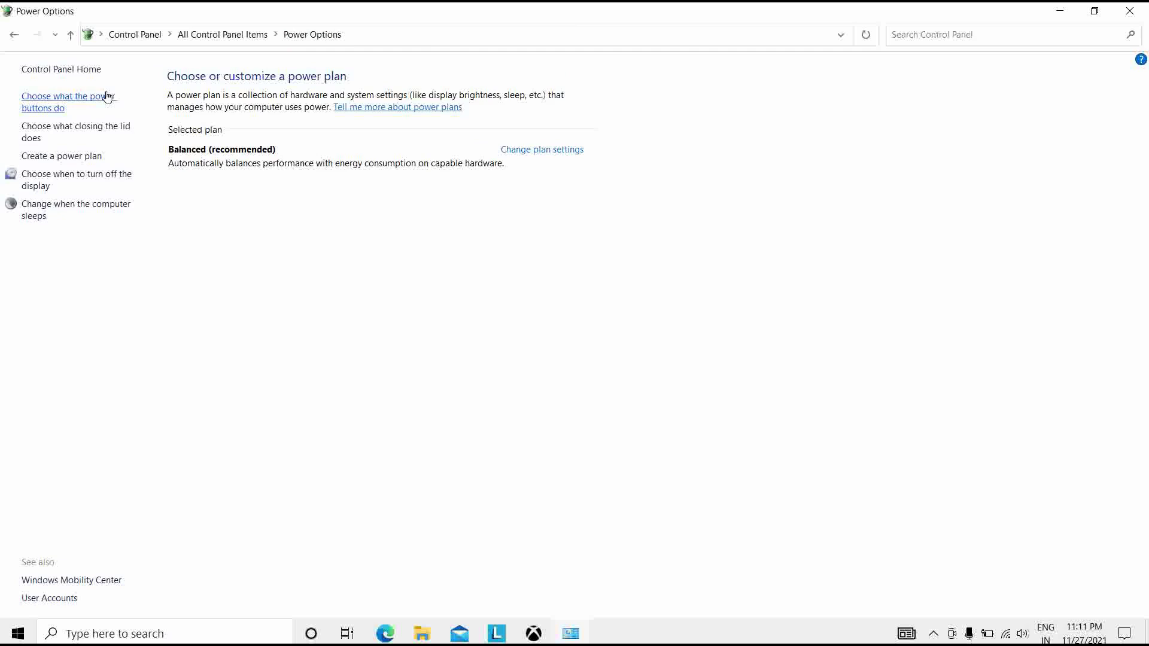
{"action": "left_click", "coordinate": [377, 107]}
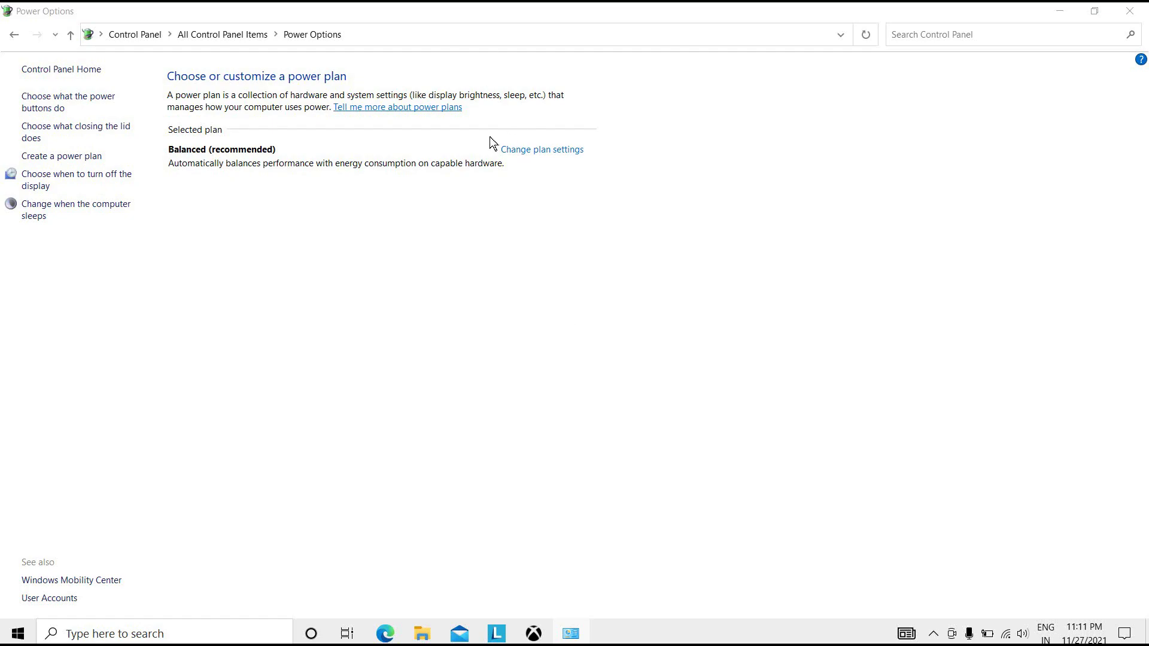
{"action": "left_click", "coordinate": [563, 154]}
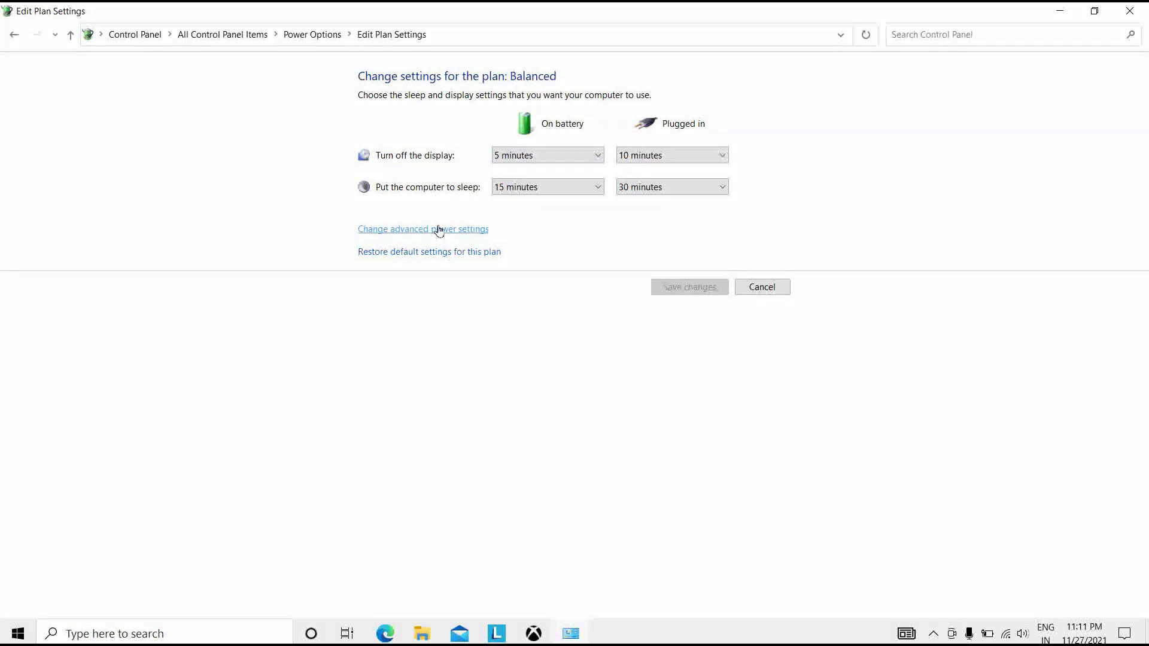
Check the Restore plan defaults option in the Balanced plan's advanced power settings, decline the restore, and close the power windows.
{"action": "left_click", "coordinate": [438, 230]}
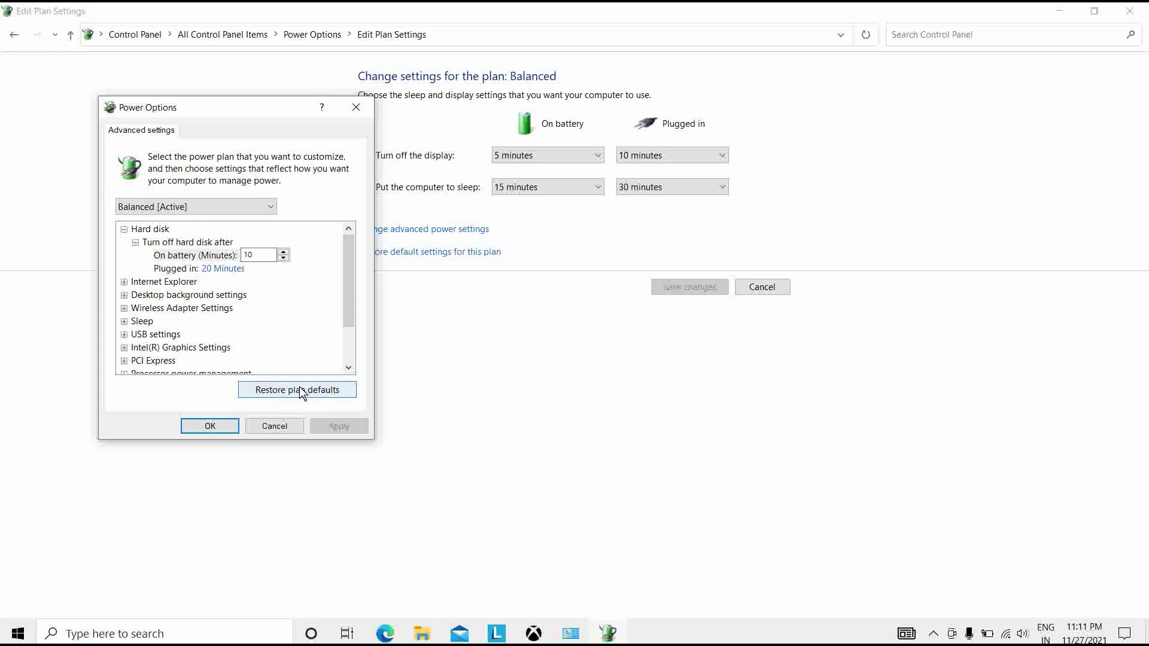
{"action": "left_click", "coordinate": [279, 389]}
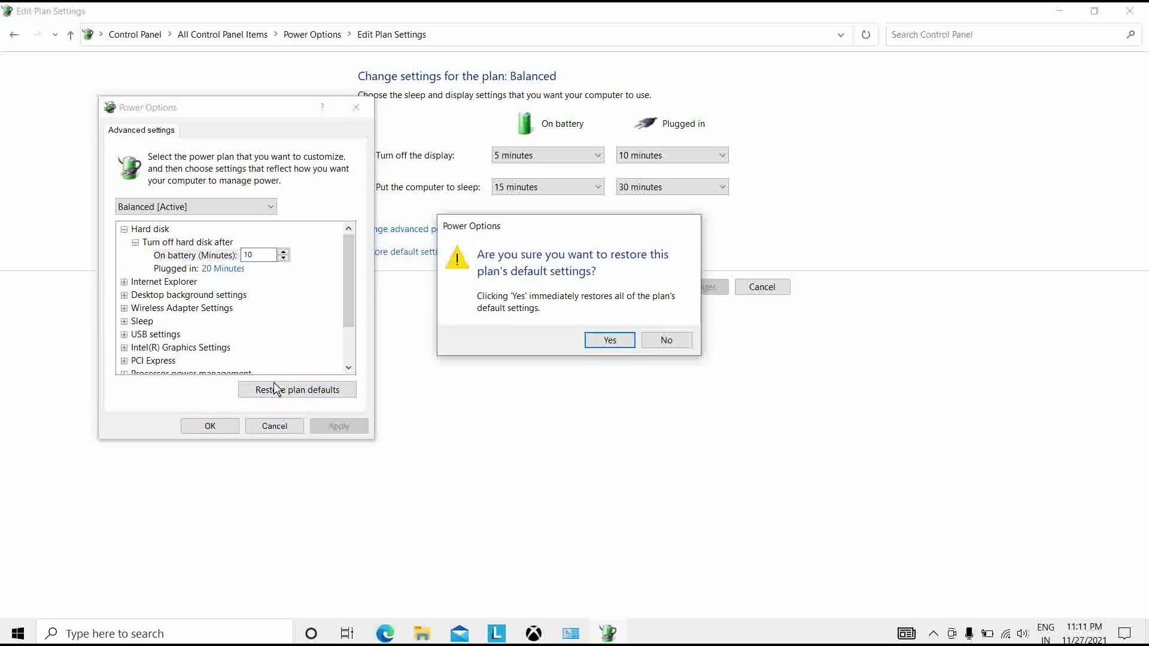
{"action": "left_click", "coordinate": [670, 345]}
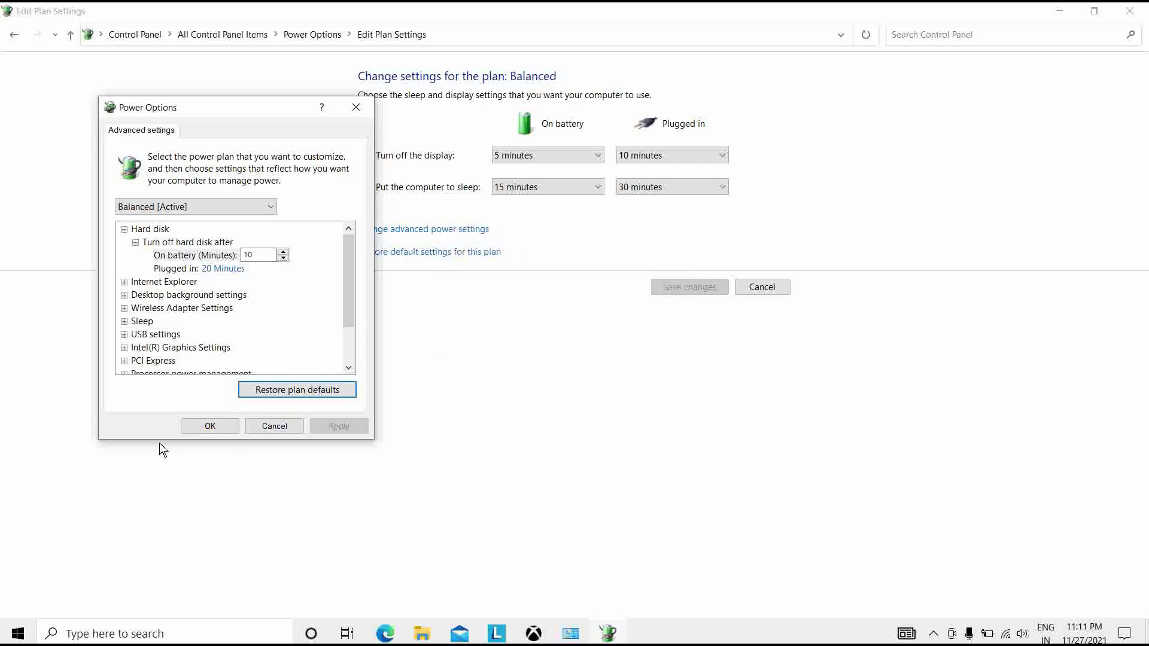
{"action": "left_click", "coordinate": [210, 426]}
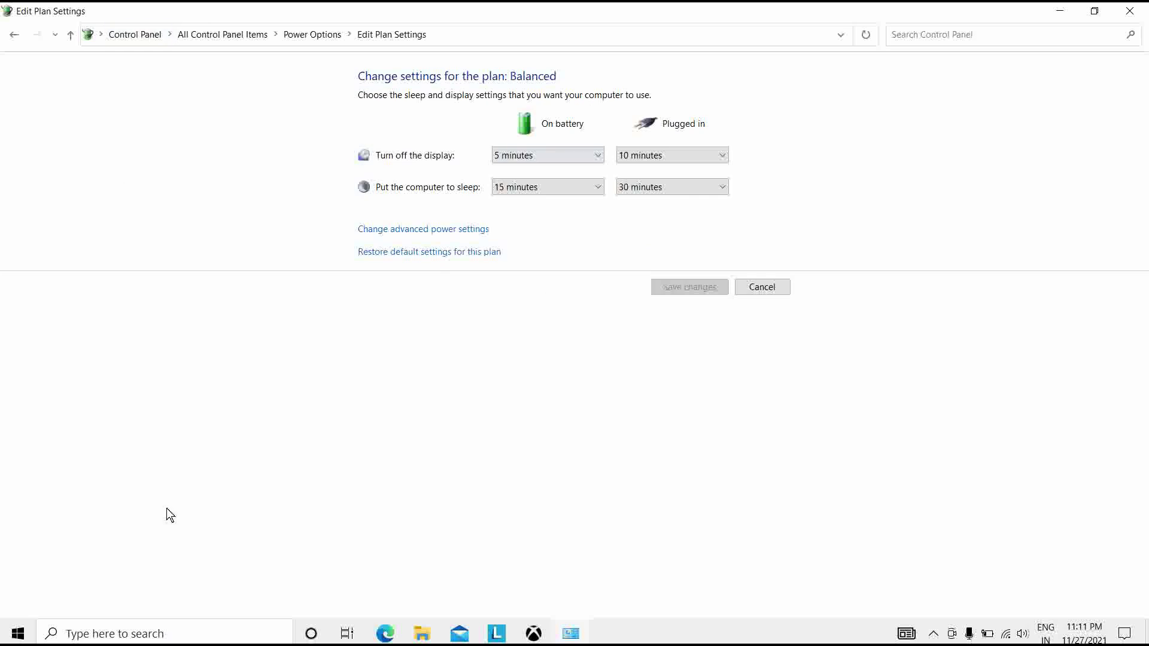
{"action": "left_click", "coordinate": [1143, 15]}
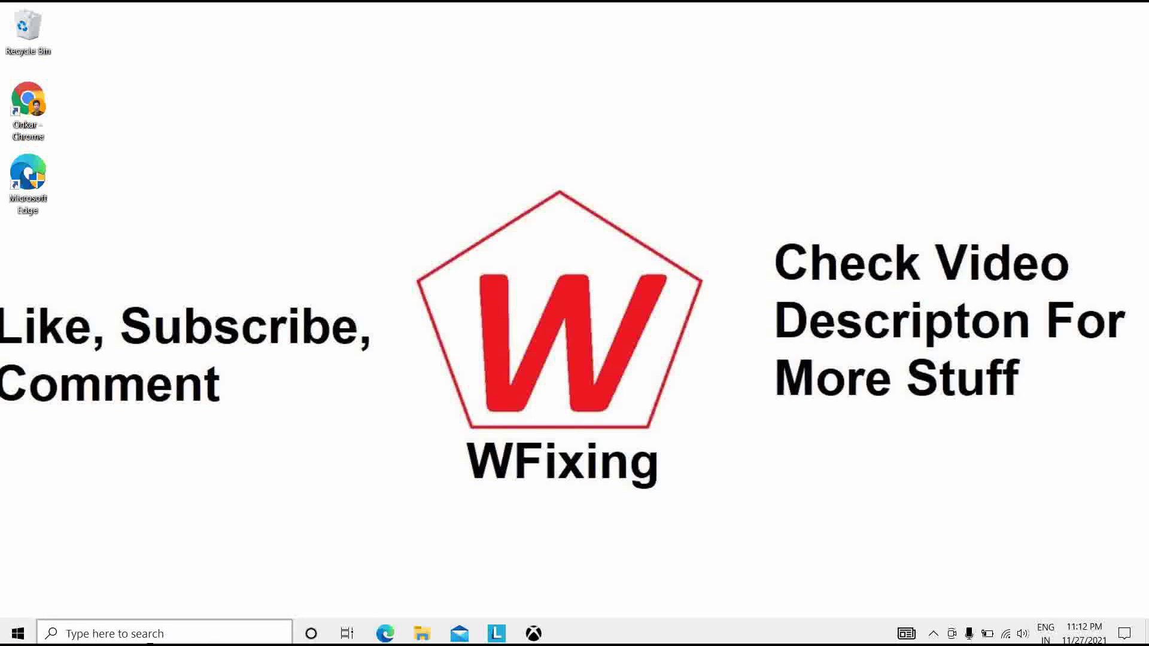
{"action": "left_click", "coordinate": [149, 636]}
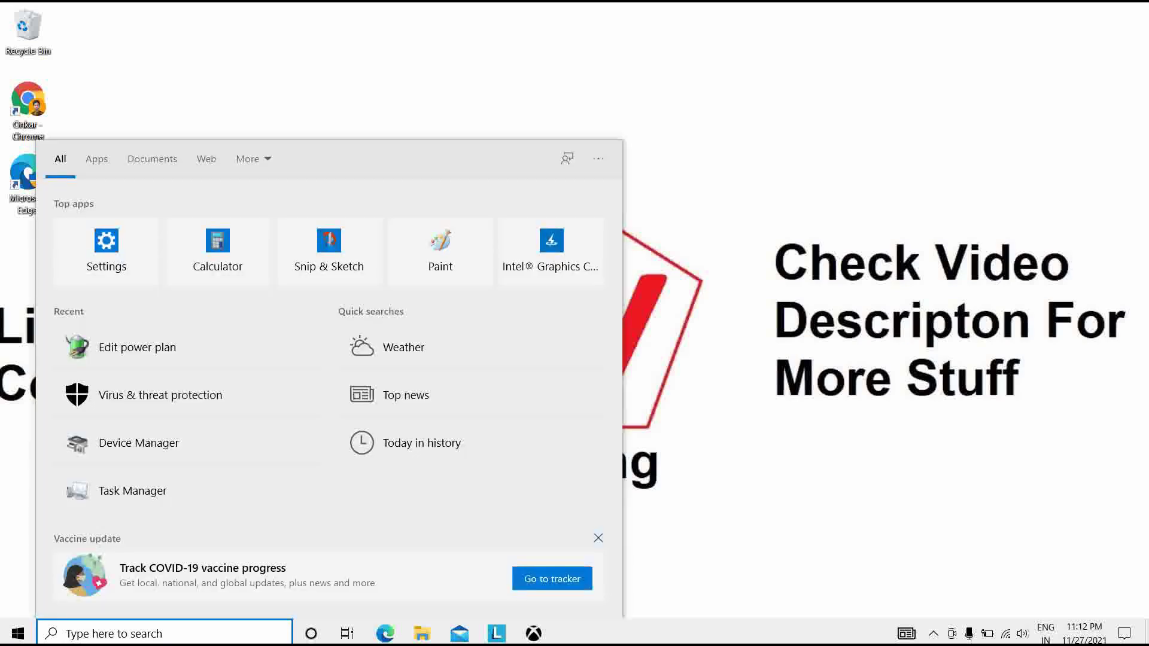
{"action": "type", "text": "a"}
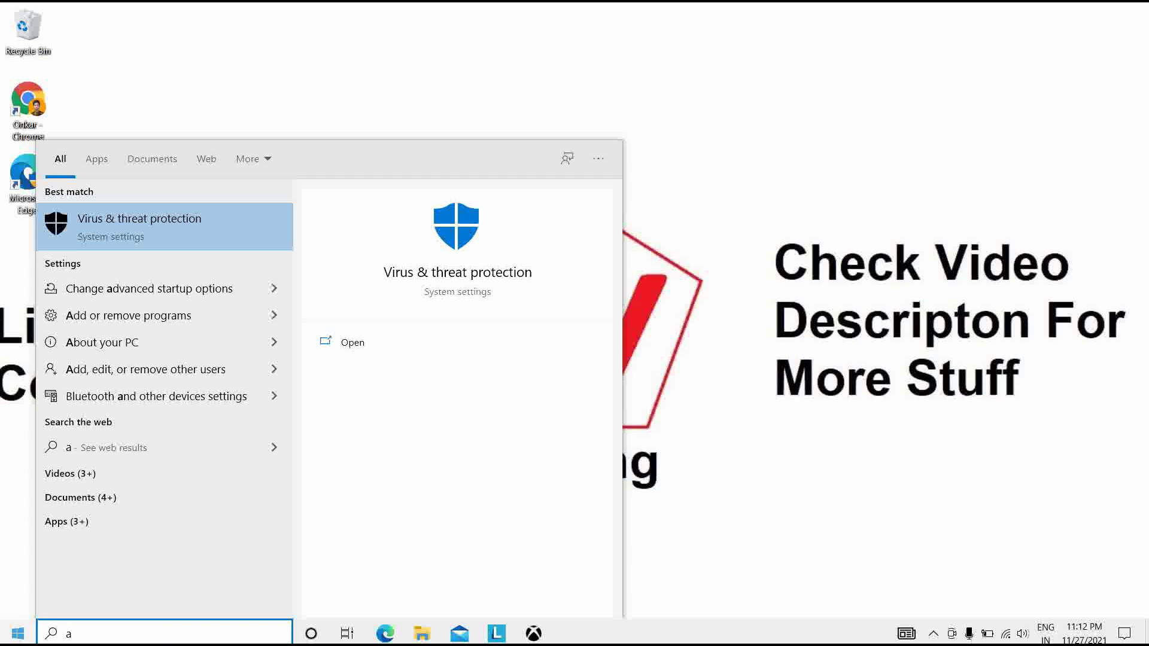
{"action": "left_click", "coordinate": [6, 617]}
Open the Recovery page under Update & Security in Windows Settings, view the Reset this PC option, and close Settings.
{"action": "left_click", "coordinate": [16, 631]}
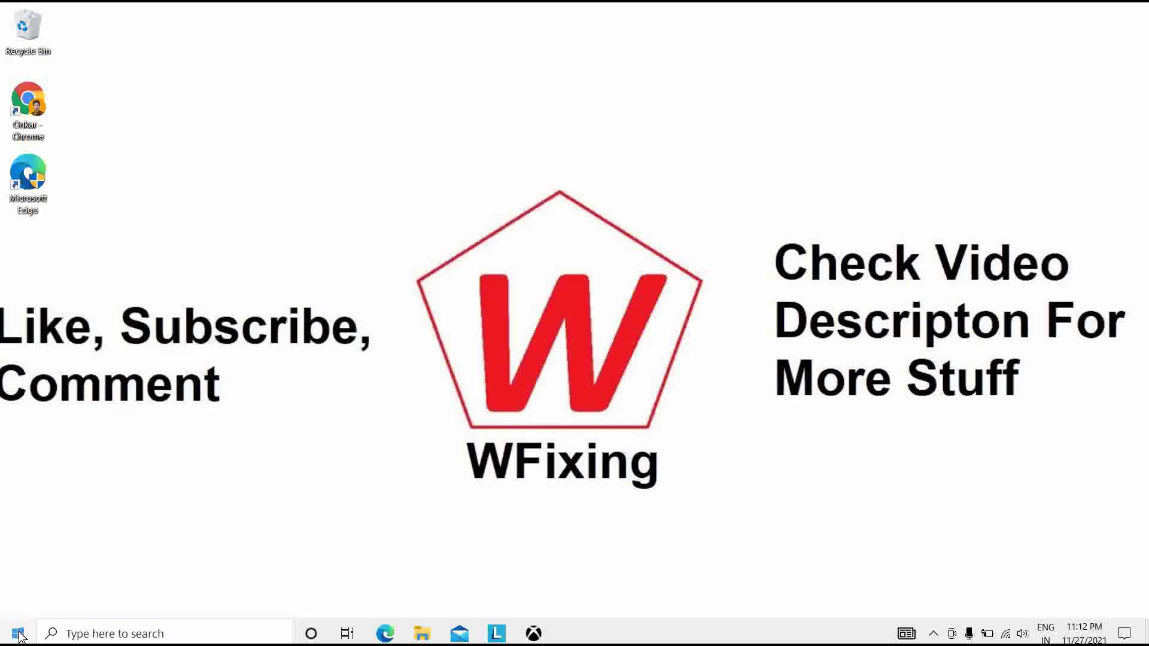
{"action": "left_click", "coordinate": [21, 565]}
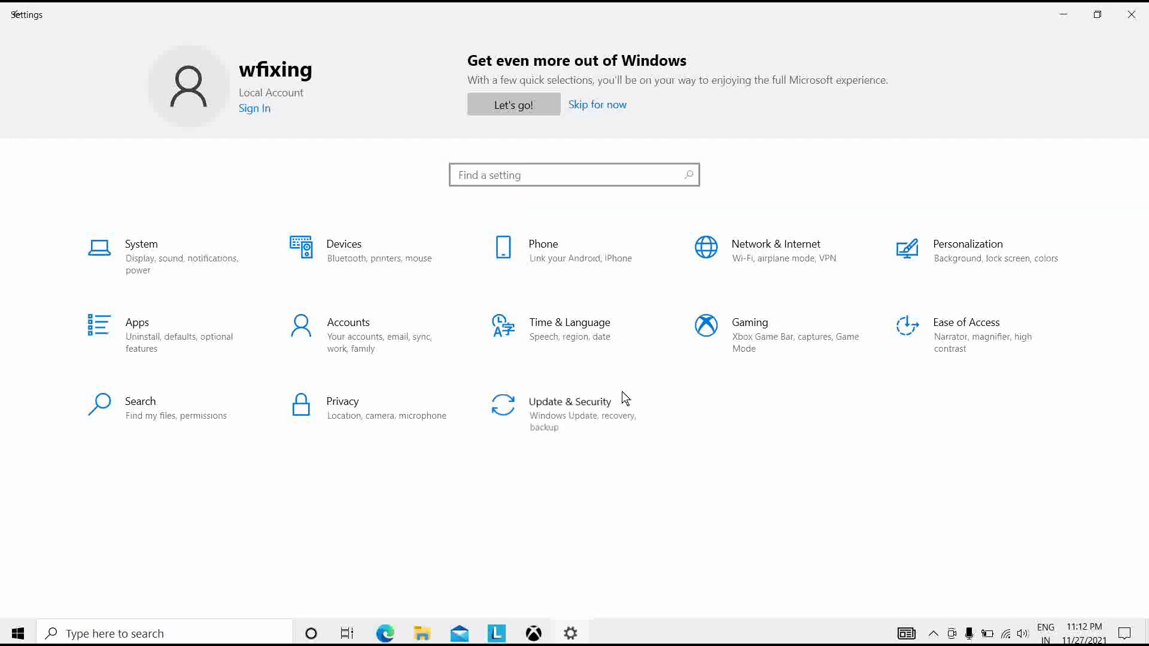
{"action": "left_click", "coordinate": [624, 397]}
{"action": "left_click", "coordinate": [132, 174]}
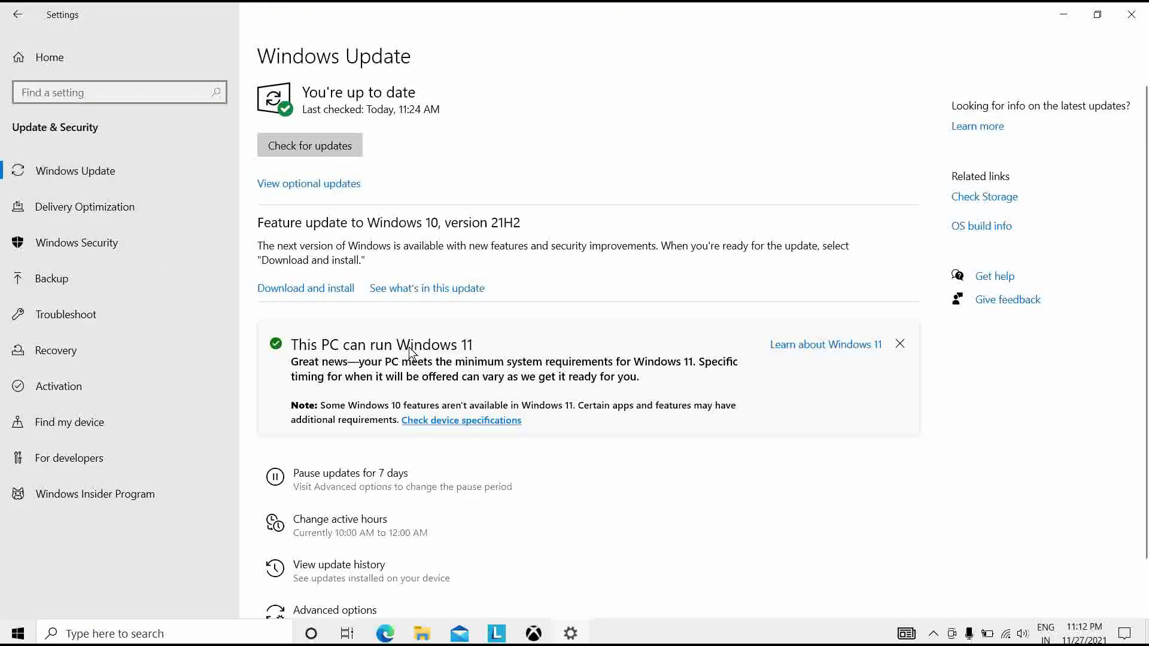
{"action": "left_click", "coordinate": [59, 362]}
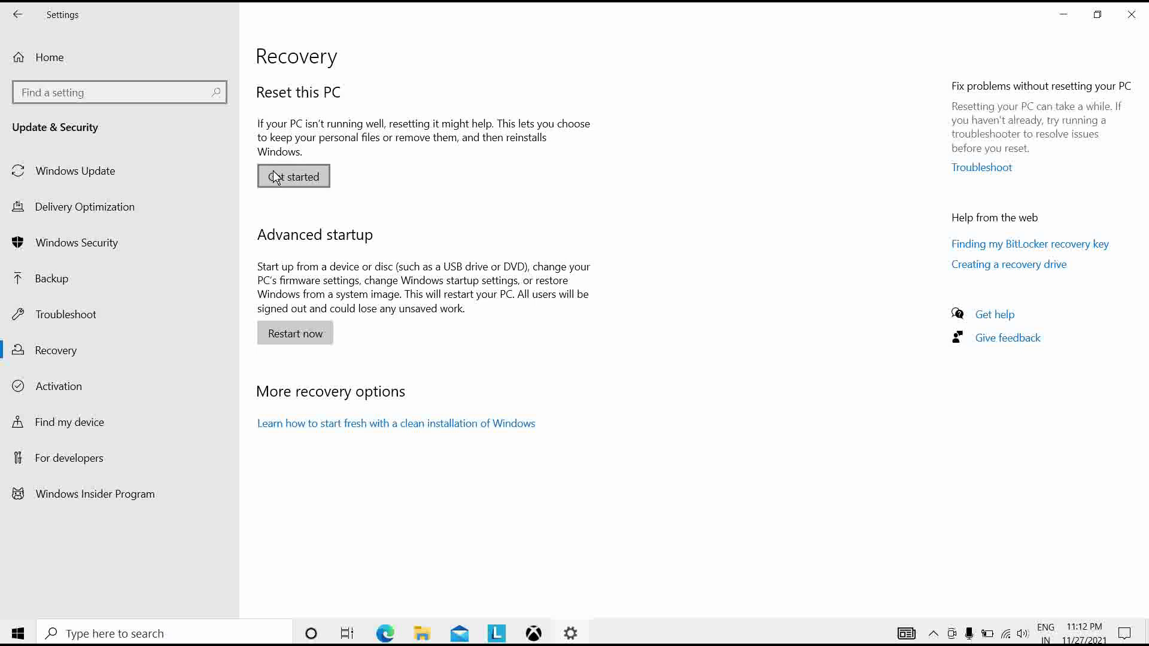
{"action": "left_click", "coordinate": [1133, 13]}
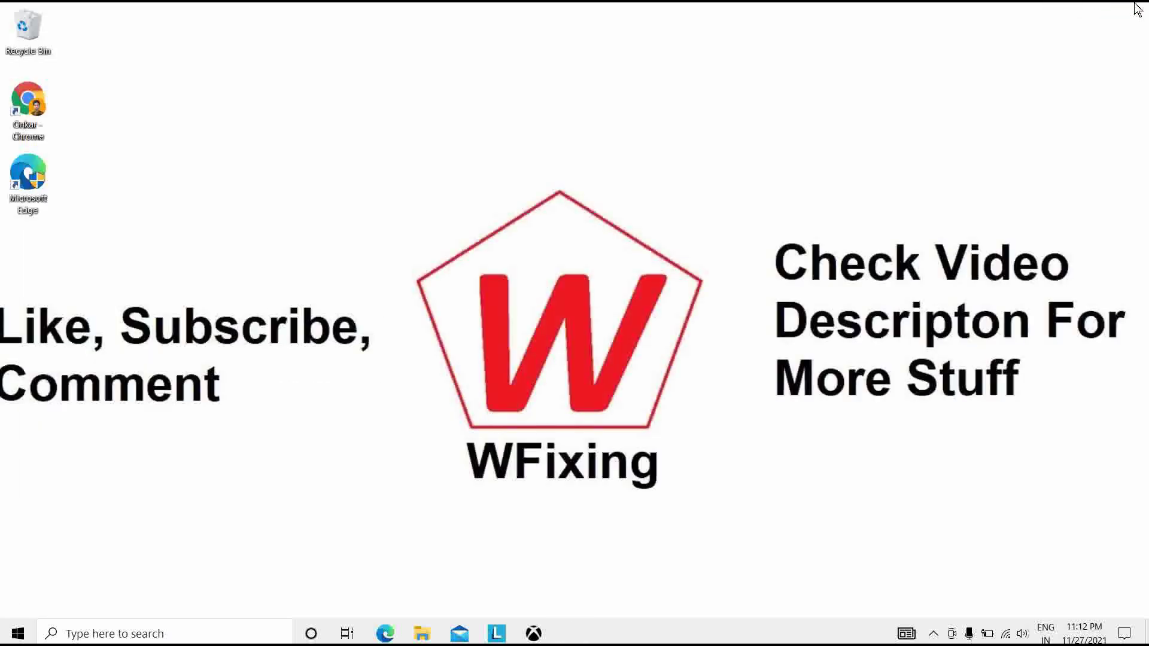